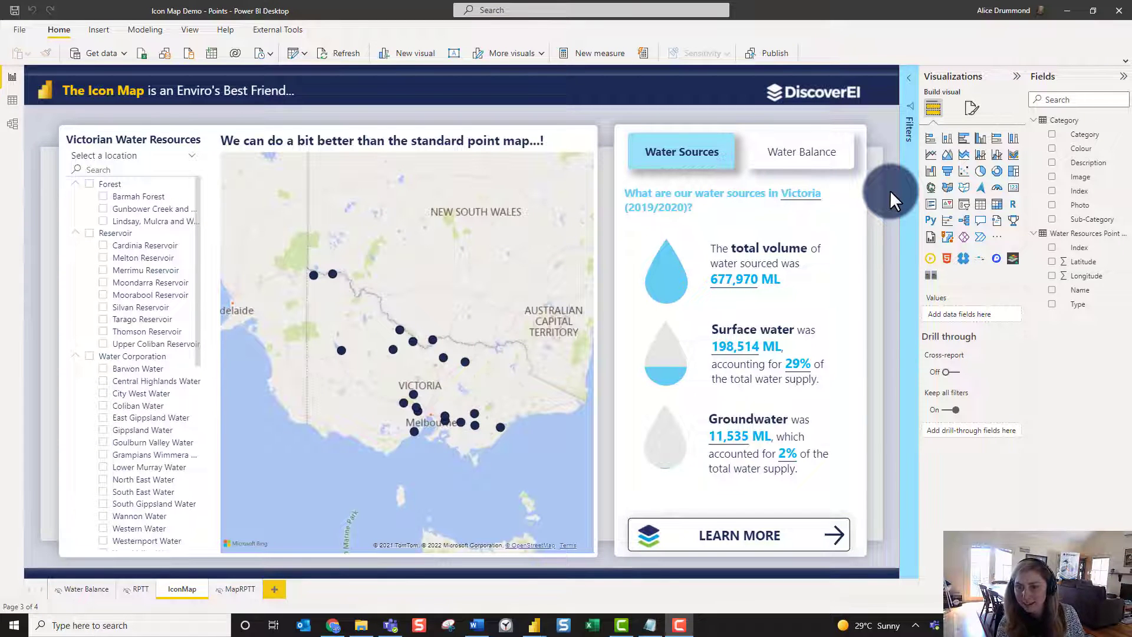
Switch to Chrome and download the Icon Map 3.2.0 visual from the Icon Map downloads page
click(996, 238)
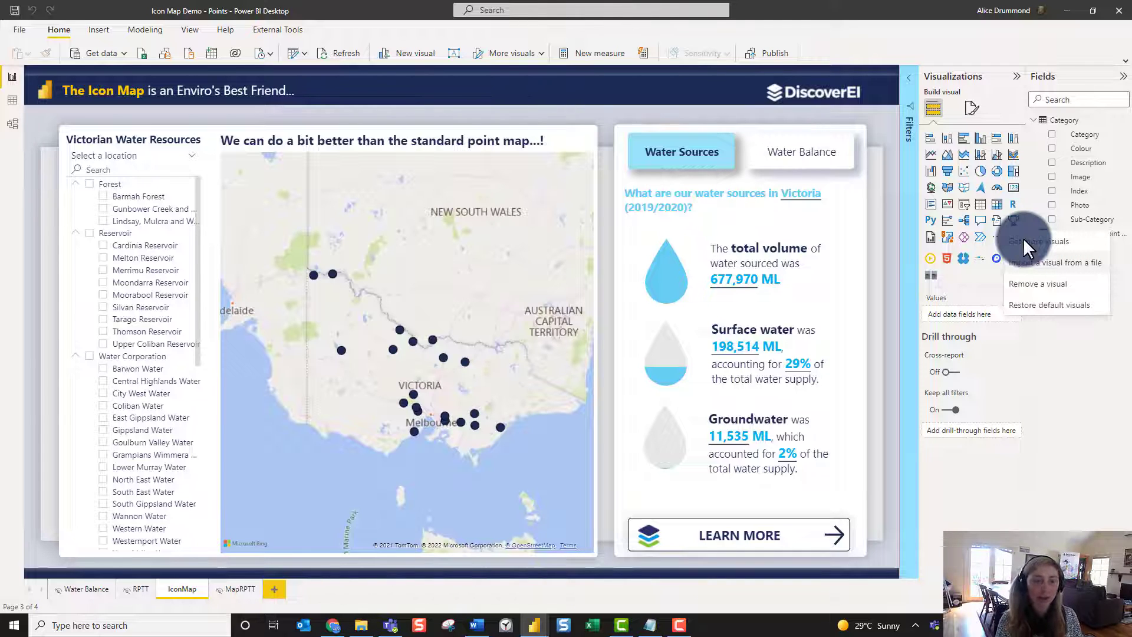
click(333, 626)
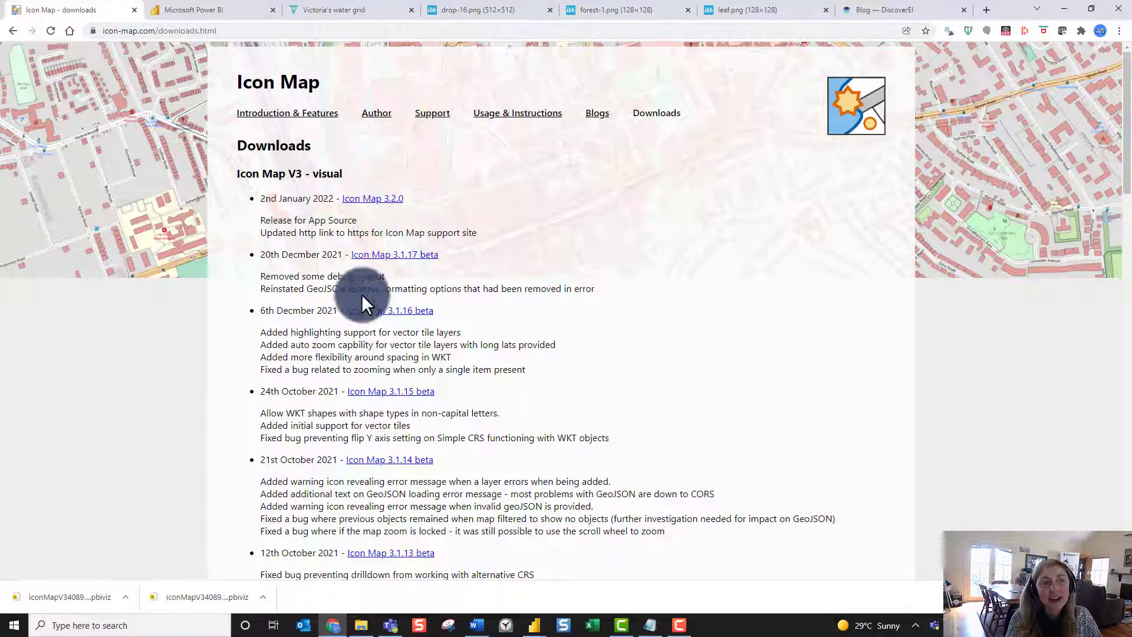
click(373, 201)
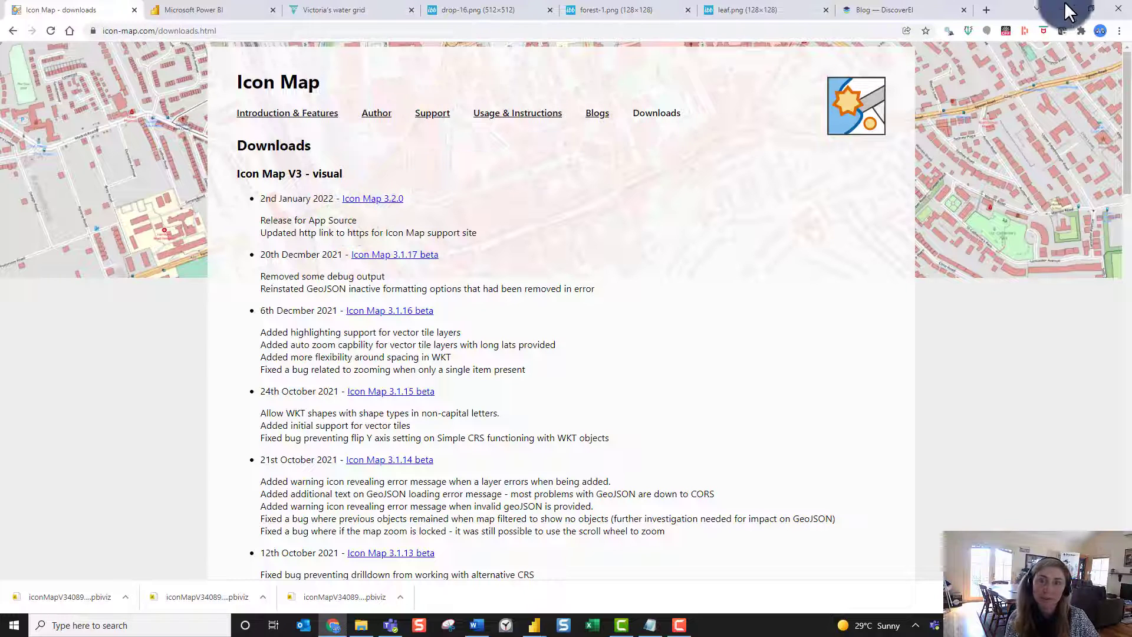
click(1066, 8)
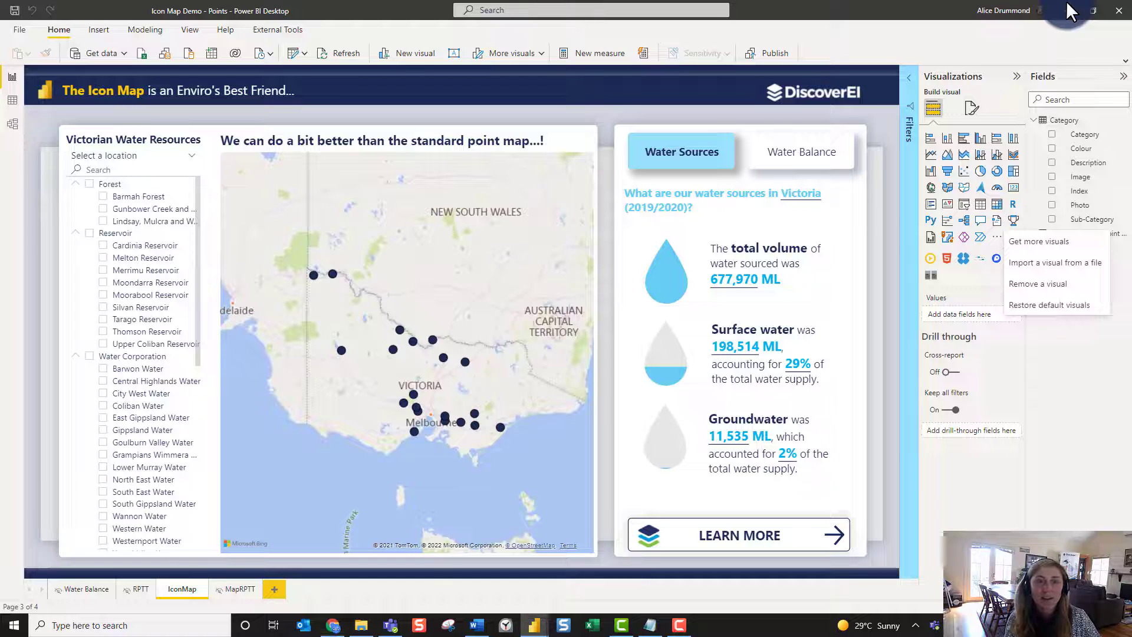
Import the downloaded Icon Map 3.2.0 .pbiviz file from the Downloads folder as a custom visual in the Power BI report
click(997, 237)
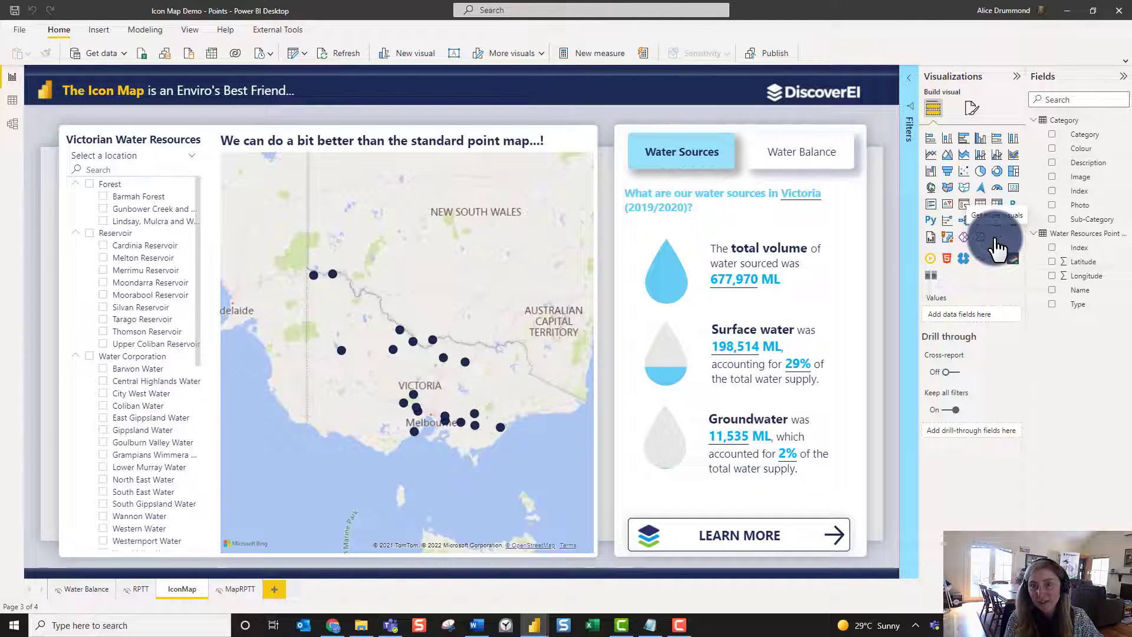
click(996, 242)
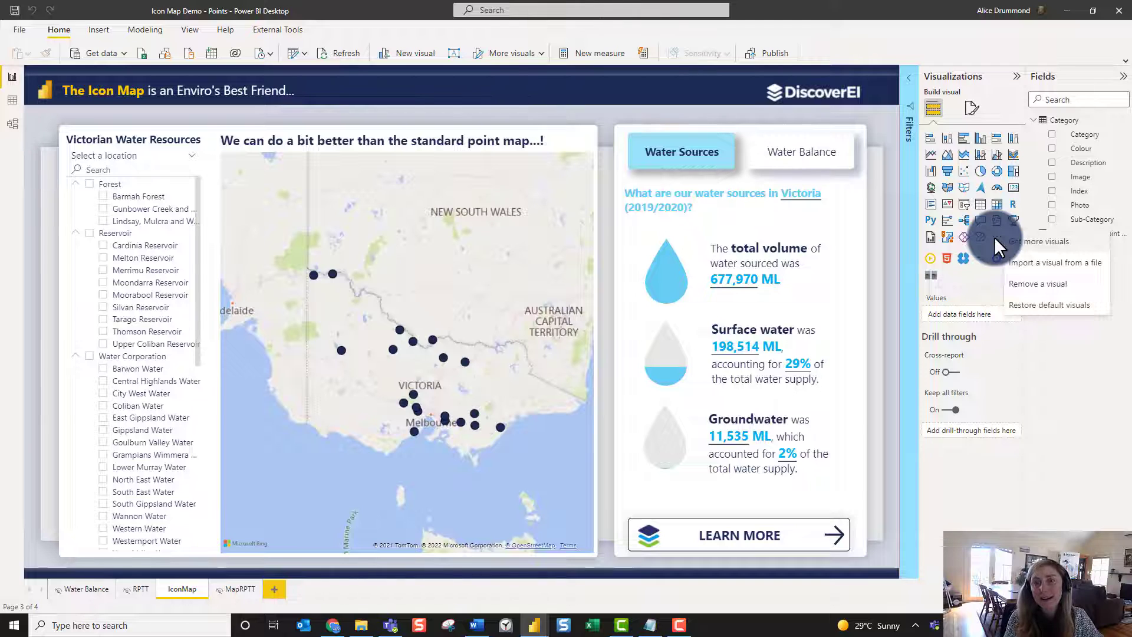
click(1075, 265)
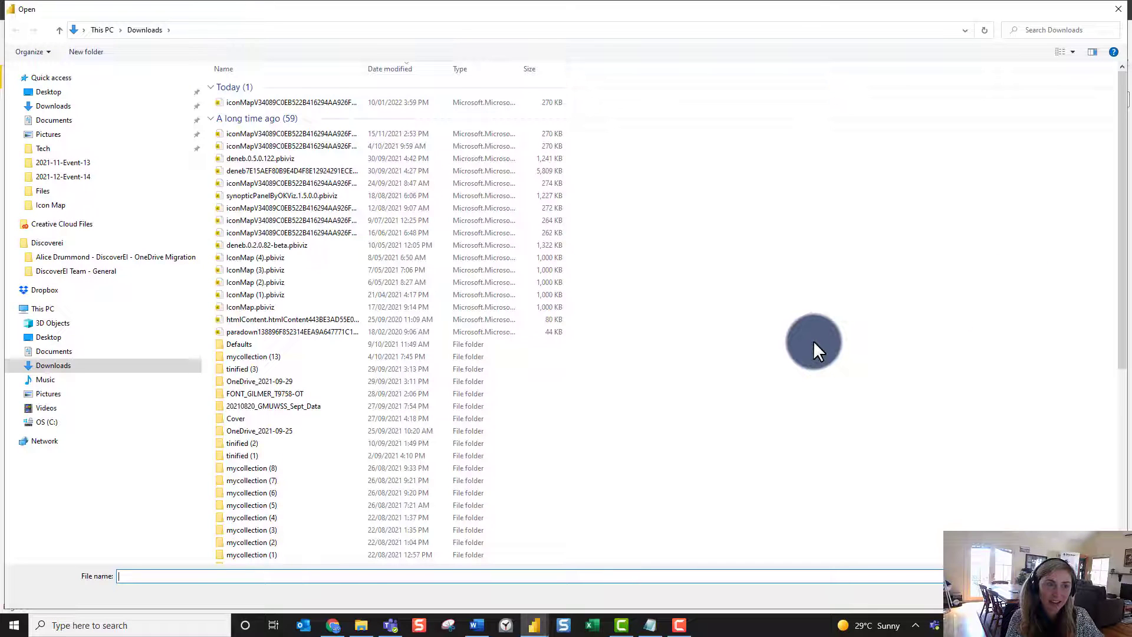
click(264, 102)
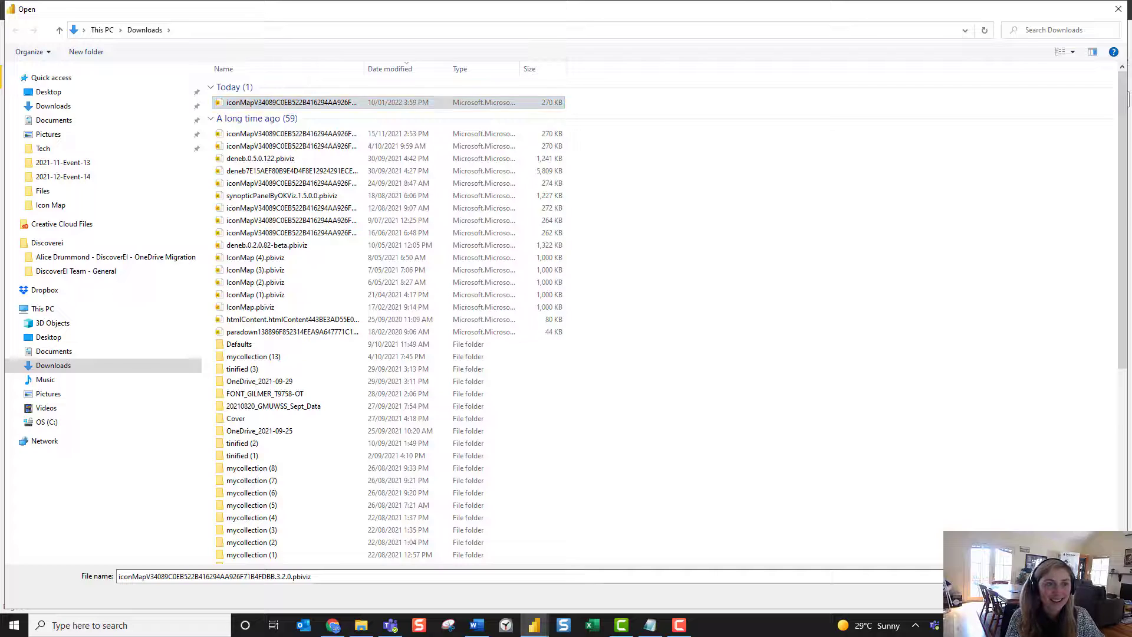
key(Return)
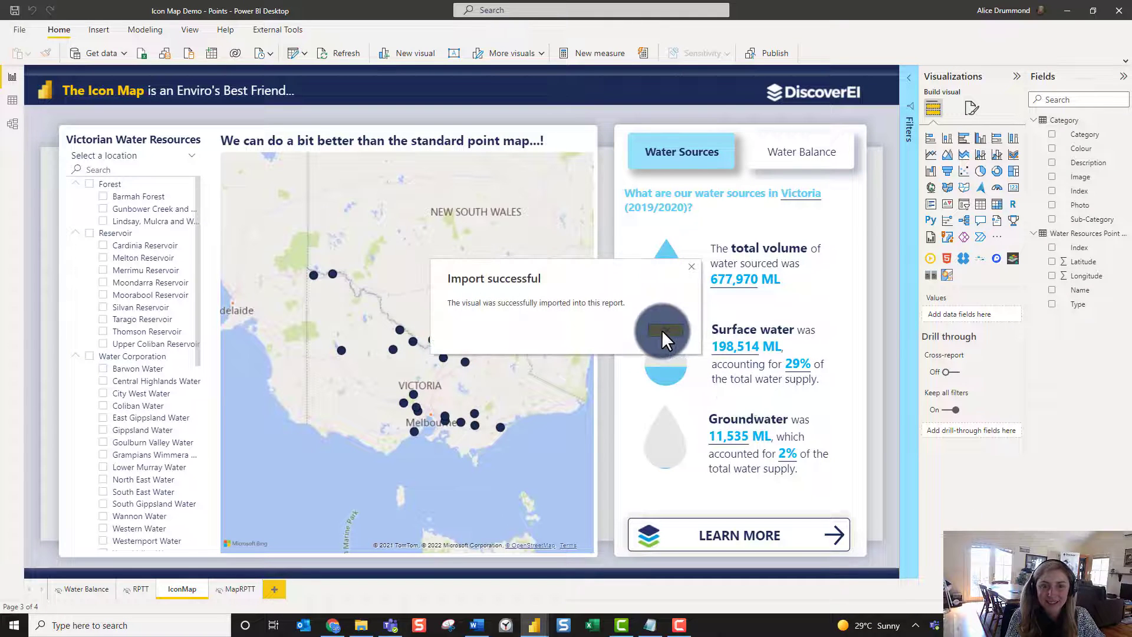
click(665, 330)
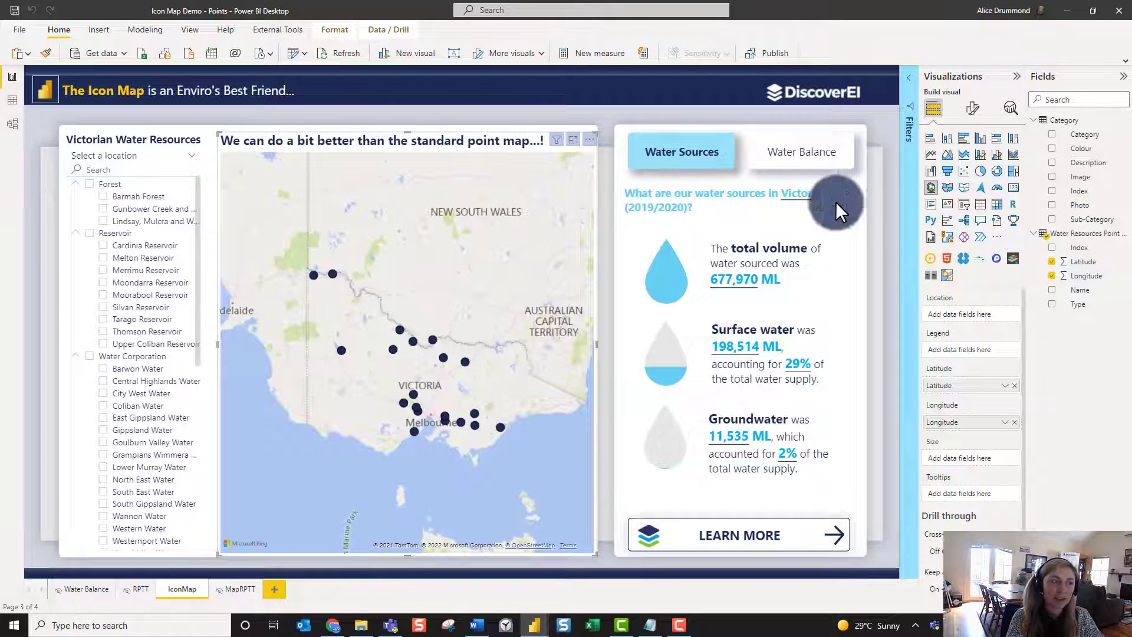
Convert the standard point map to the Icon Map visual and assign the Longitude and Latitude fields to their matching wells
click(13, 102)
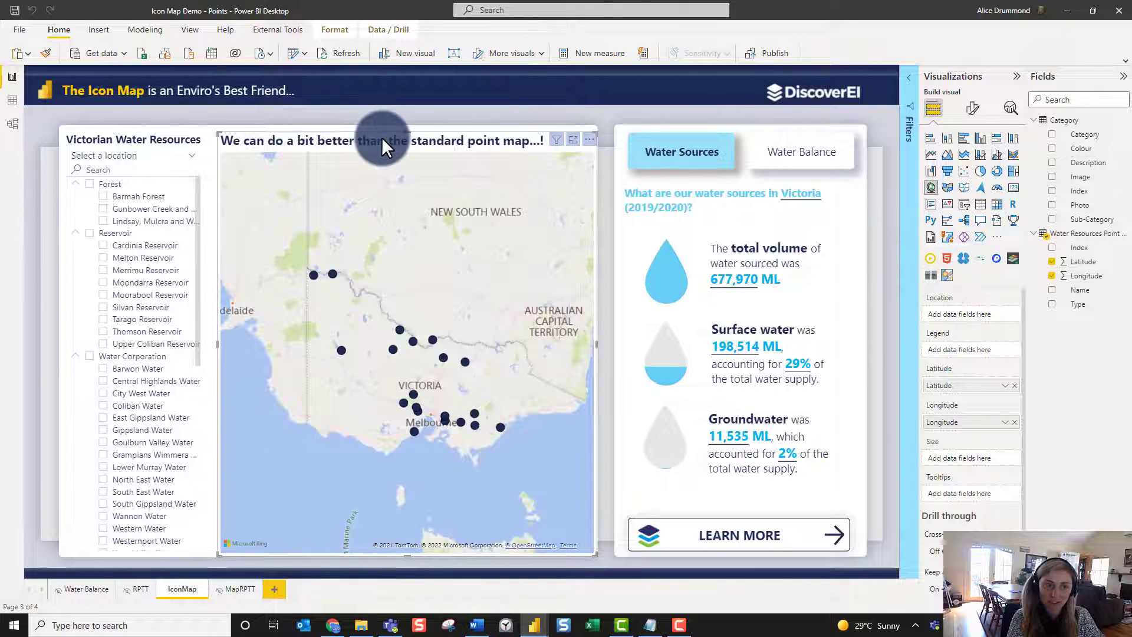
click(948, 275)
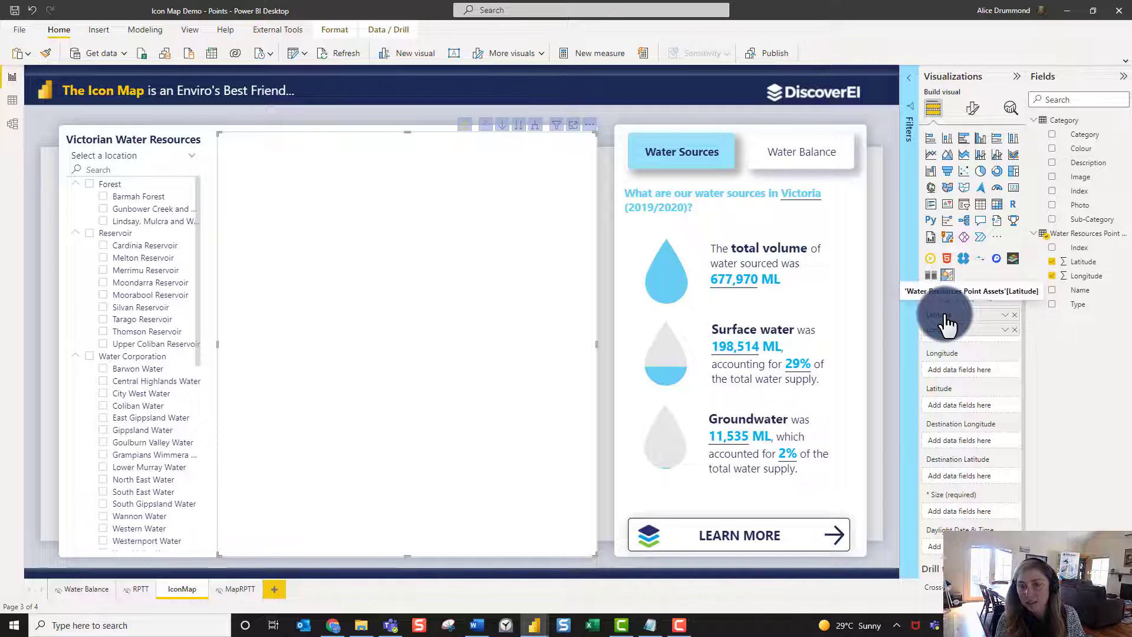
drag(945, 318, 960, 355)
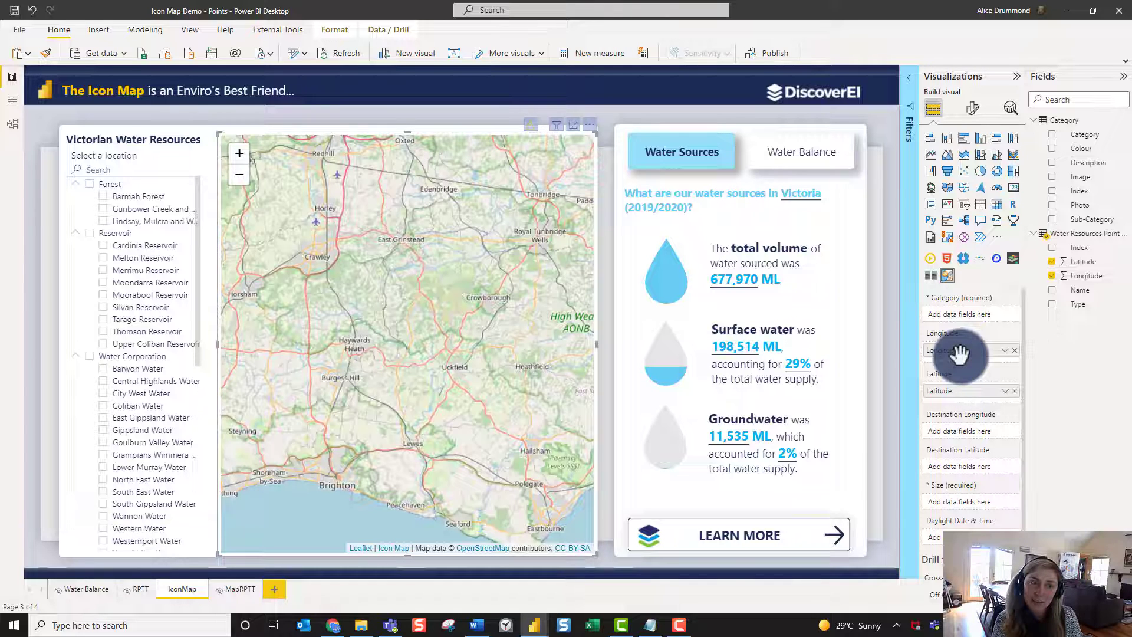
Use the Index field of the water resources points table for both the Icon Map's Category and Size
scroll(376, 373, down, 3)
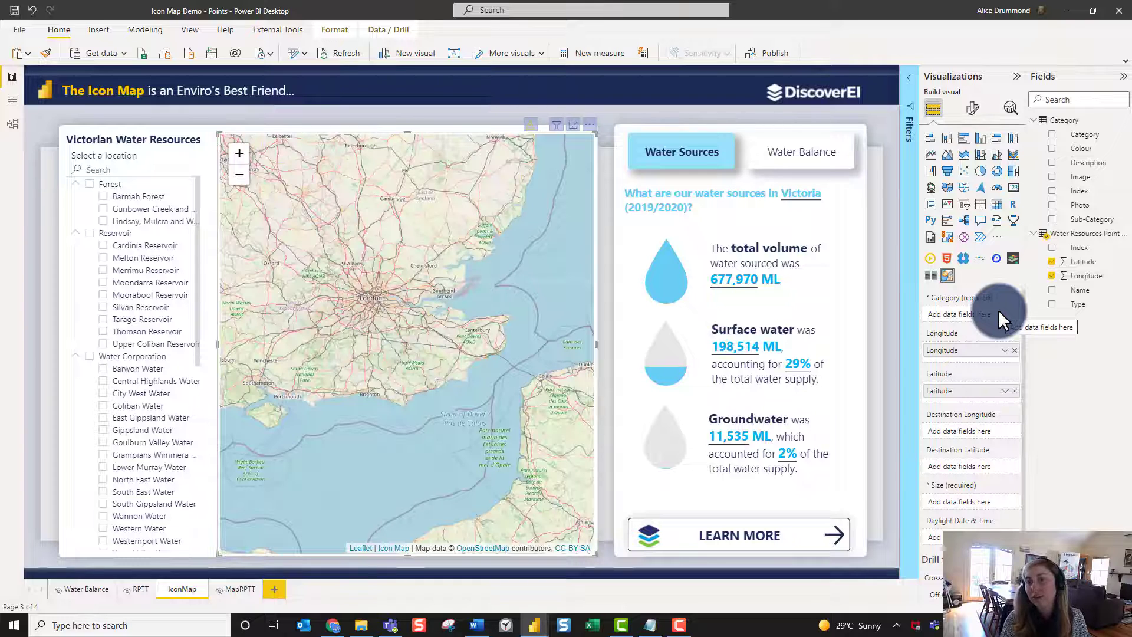
drag(1097, 252, 981, 318)
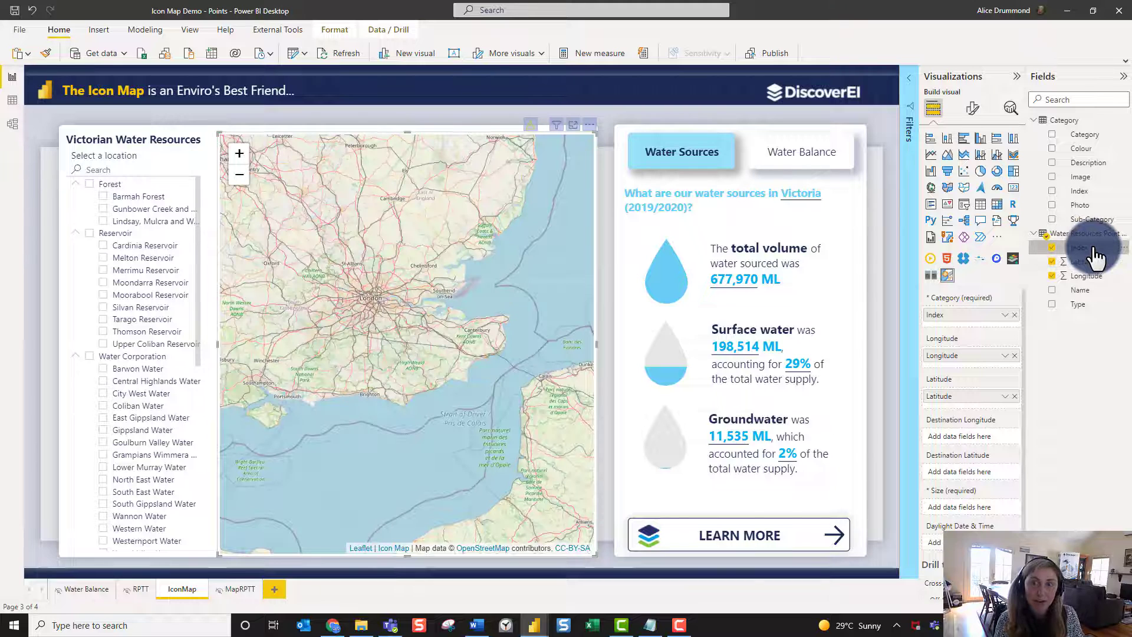
drag(1094, 253, 978, 502)
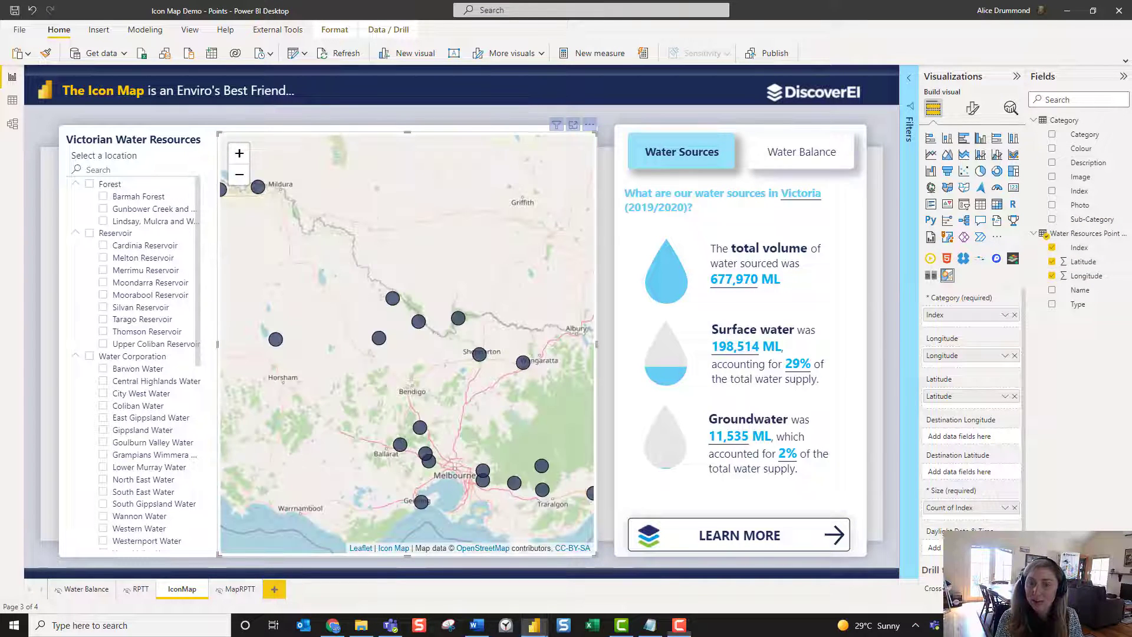
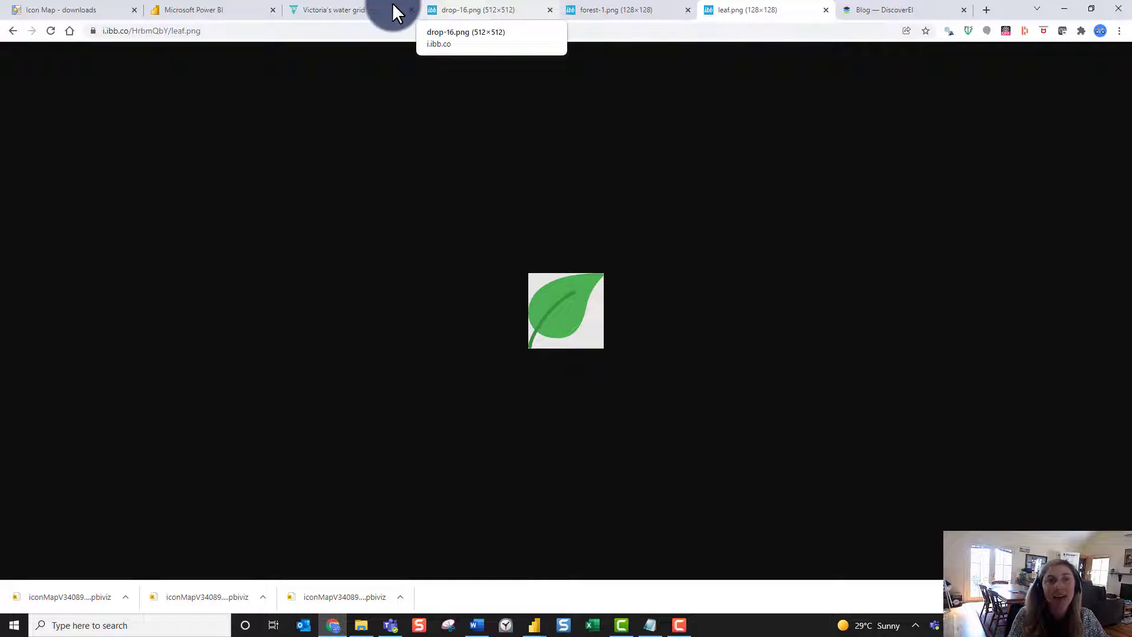
Copy the web address of the drop-16.png water drop image from the browser
click(481, 9)
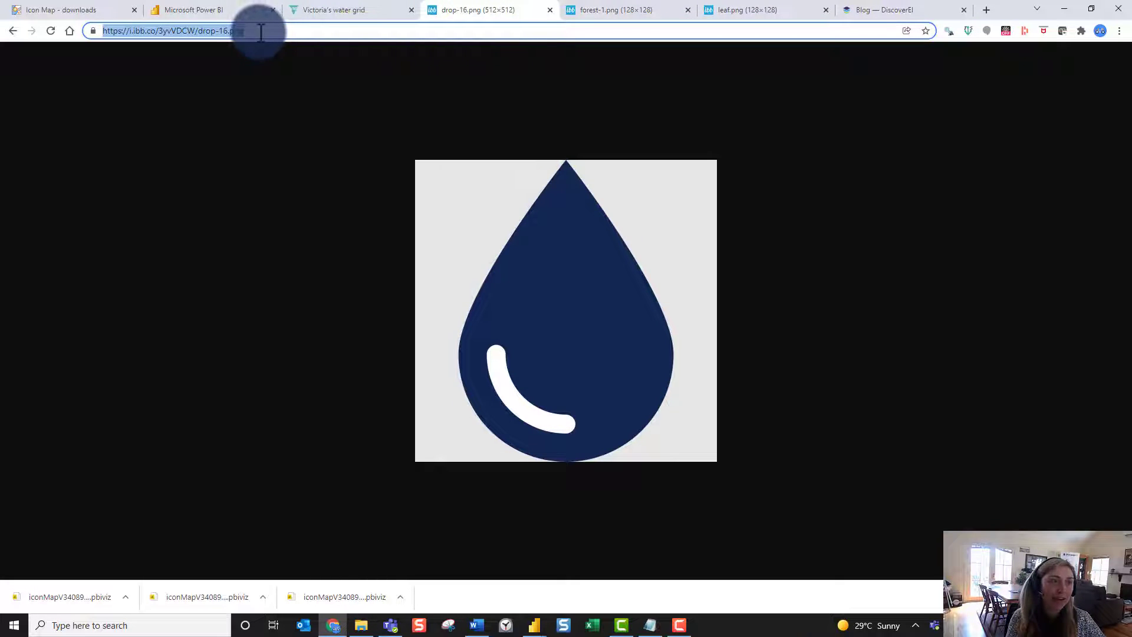
click(283, 29)
drag(283, 29, 77, 33)
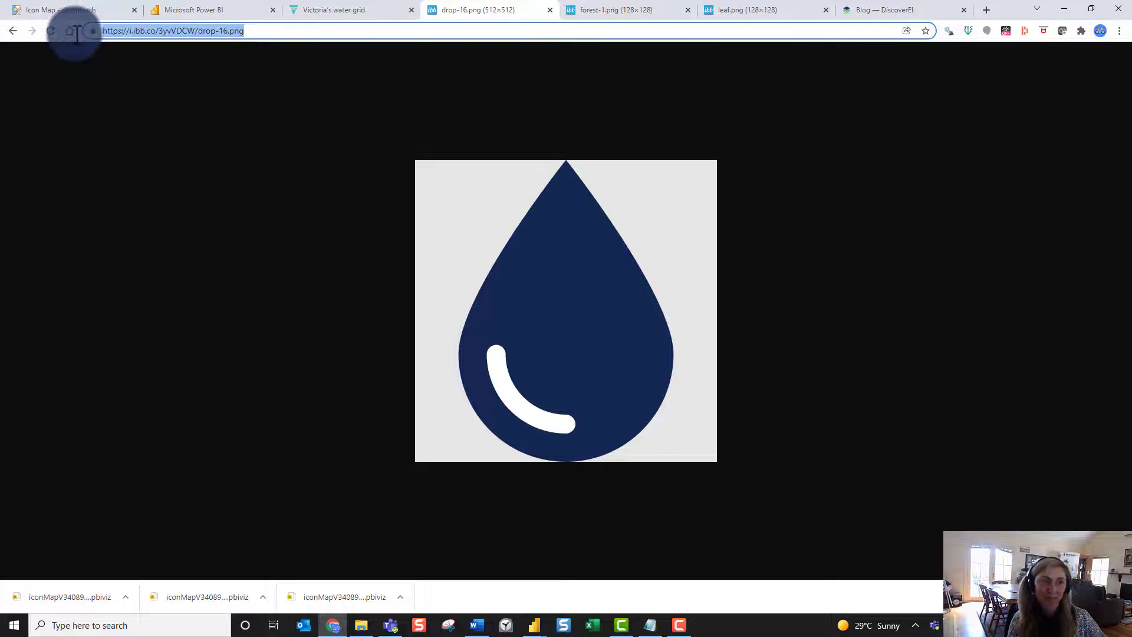
click(264, 29)
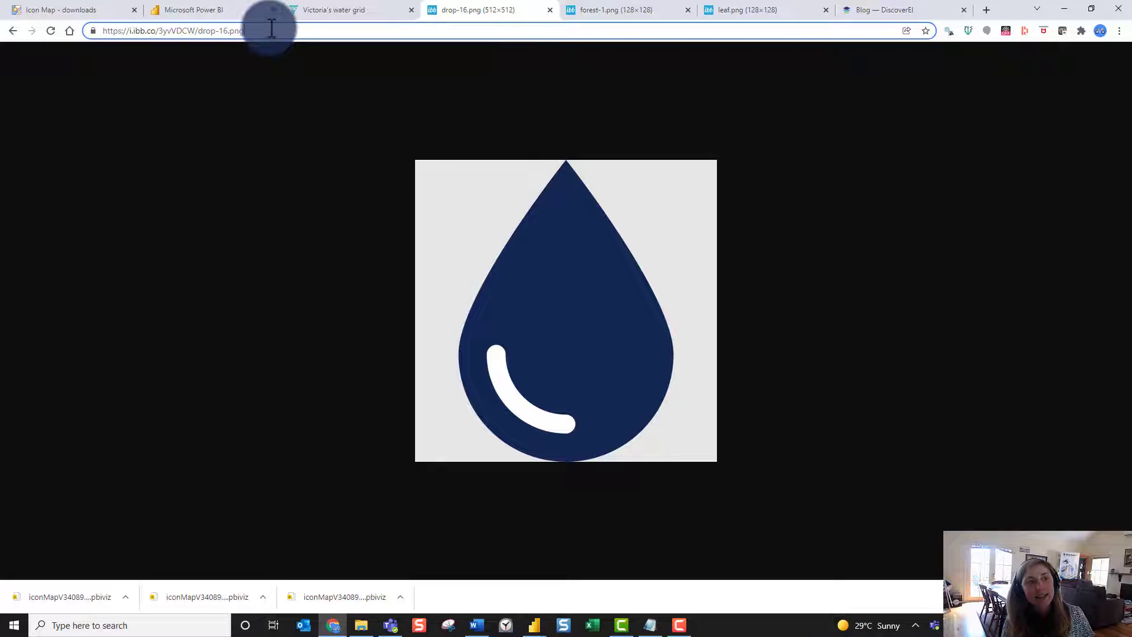
drag(290, 29, 53, 27)
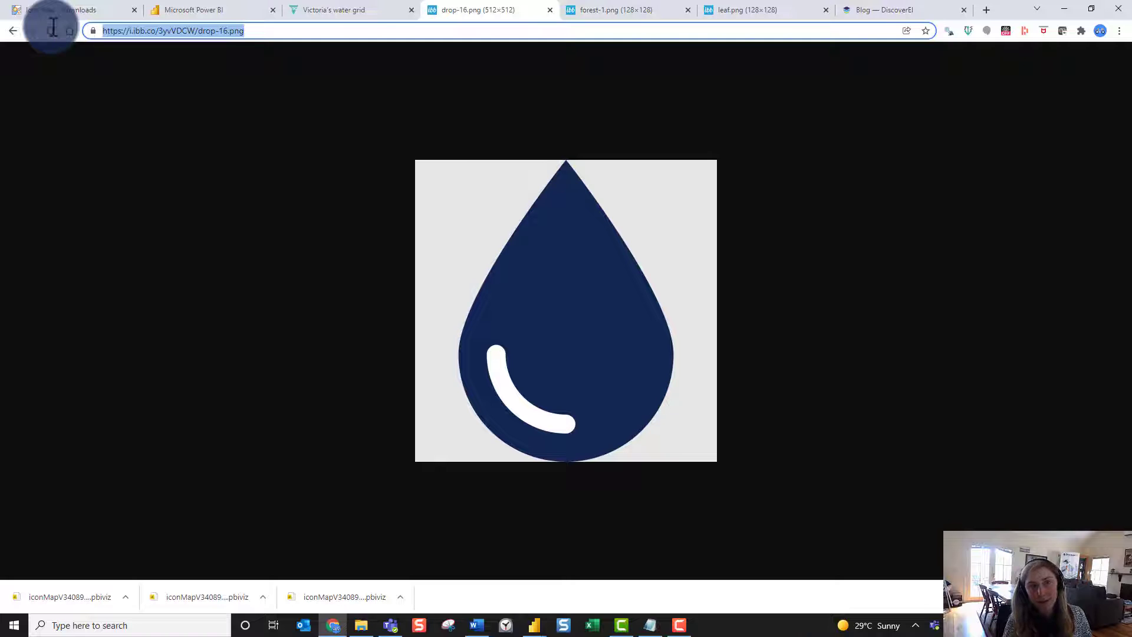
click(1064, 9)
Paste the drop-16.png address as the Image / WKT value in the Icon Map's object formatting
click(356, 141)
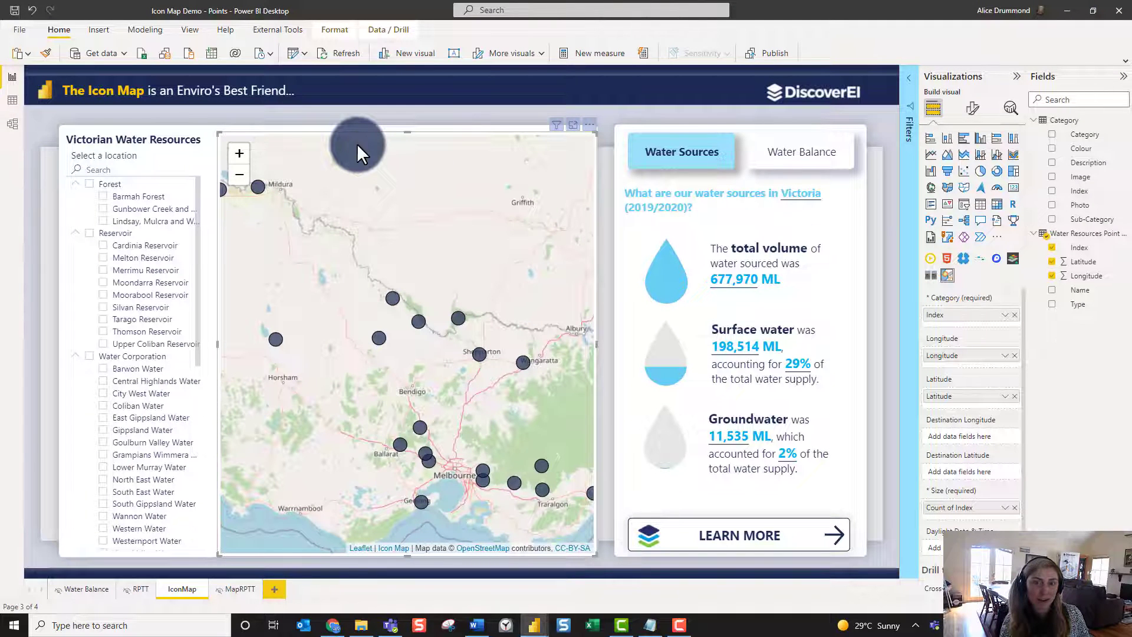
click(972, 115)
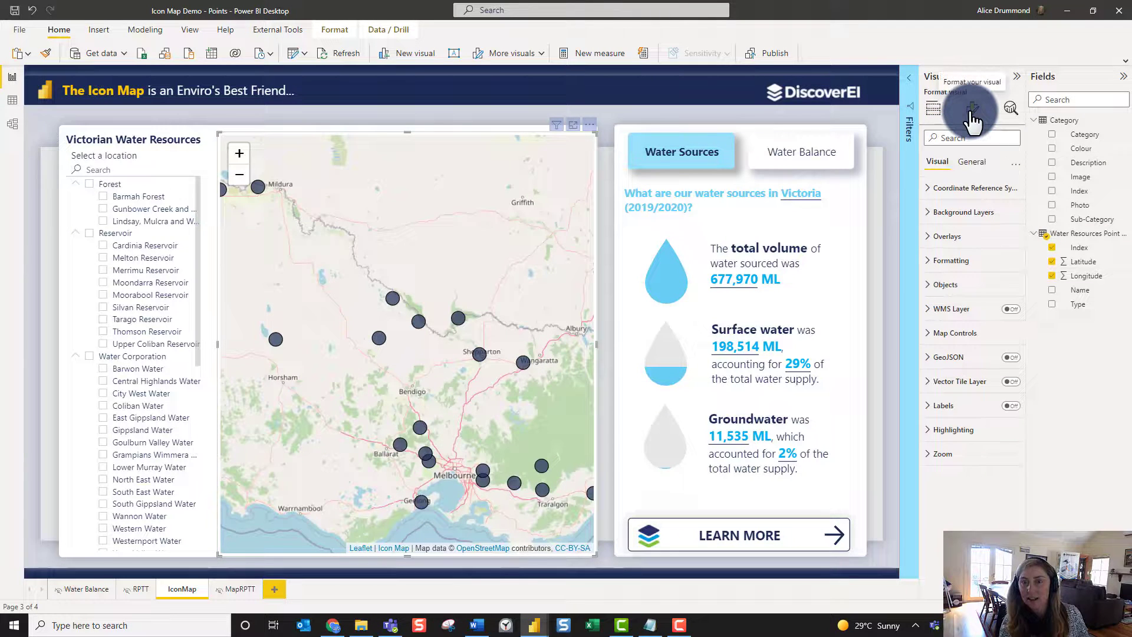
click(936, 286)
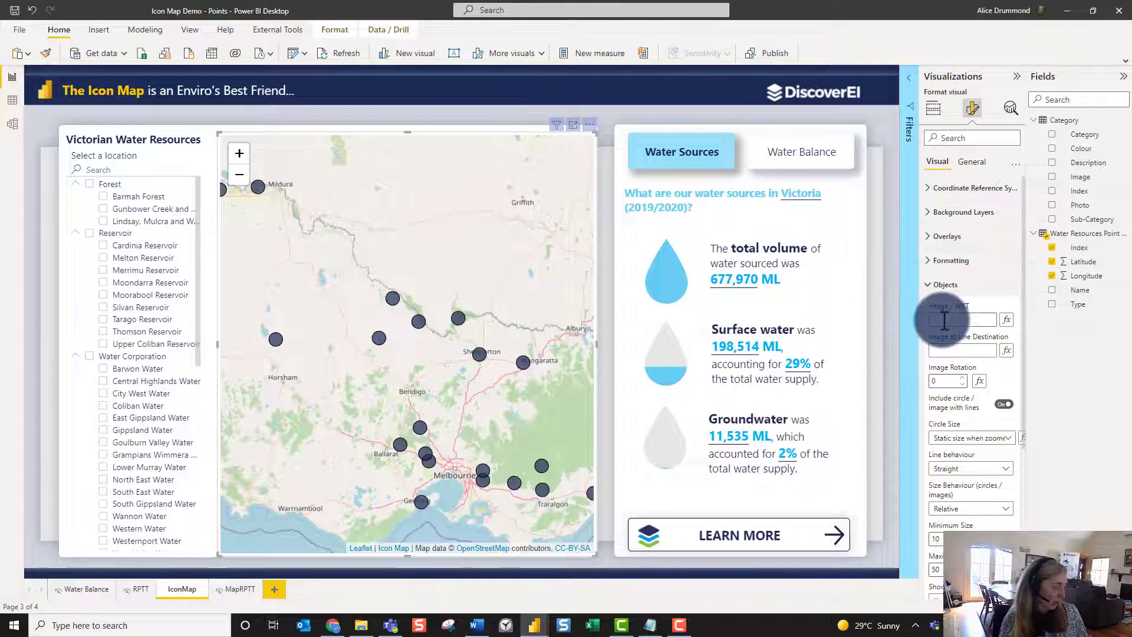
key(ctrl+v)
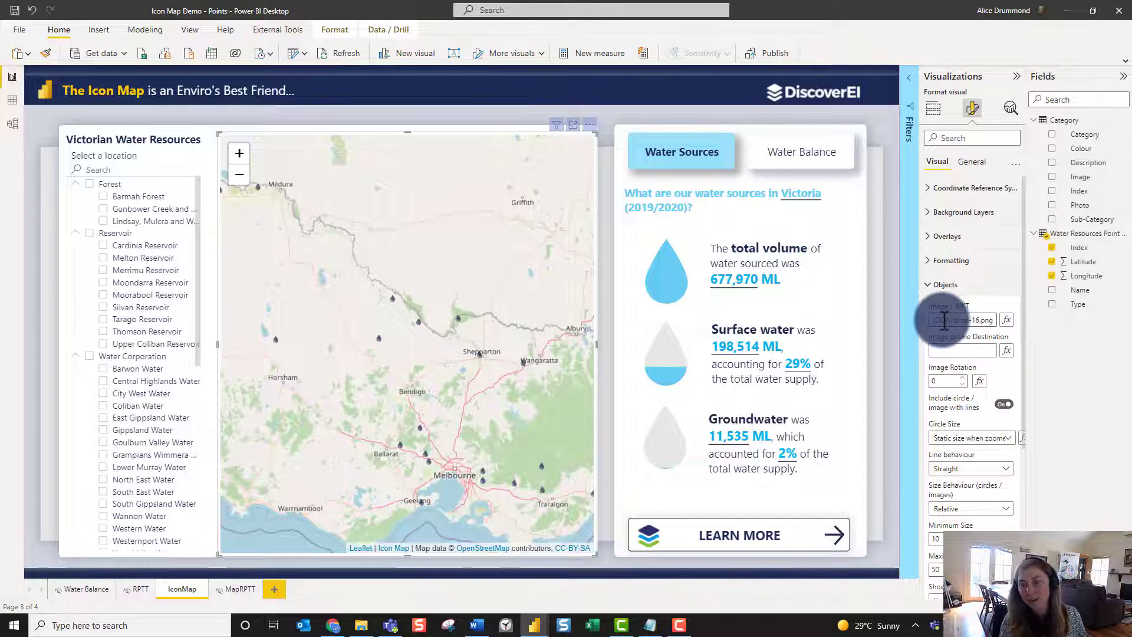
key(ctrl+a)
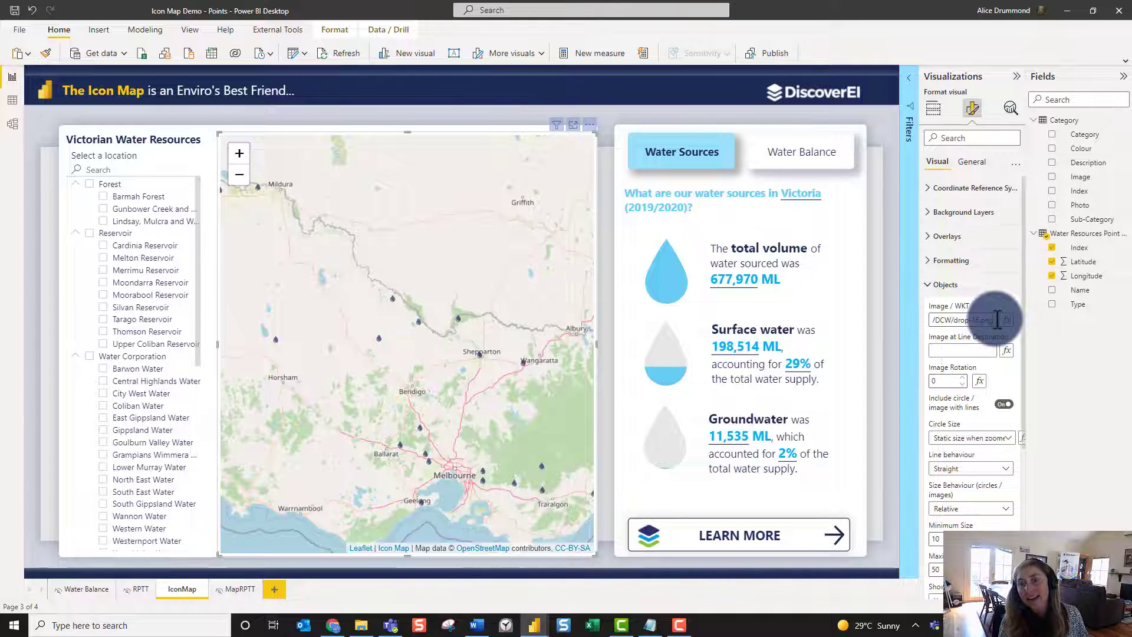
key(ctrl+v)
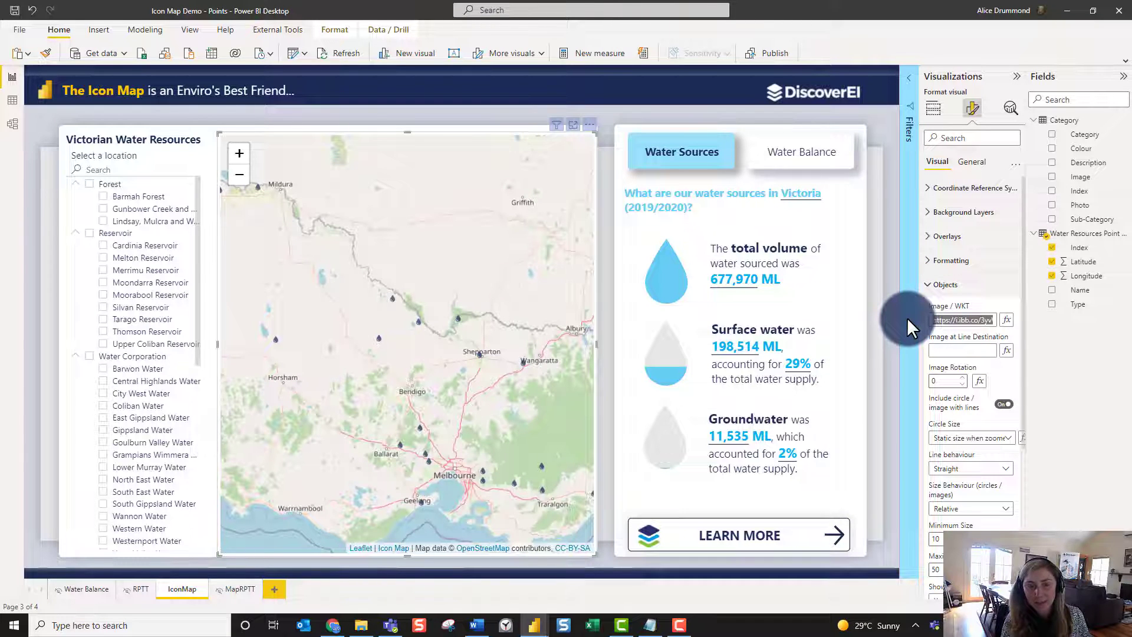
mouse_move(410, 355)
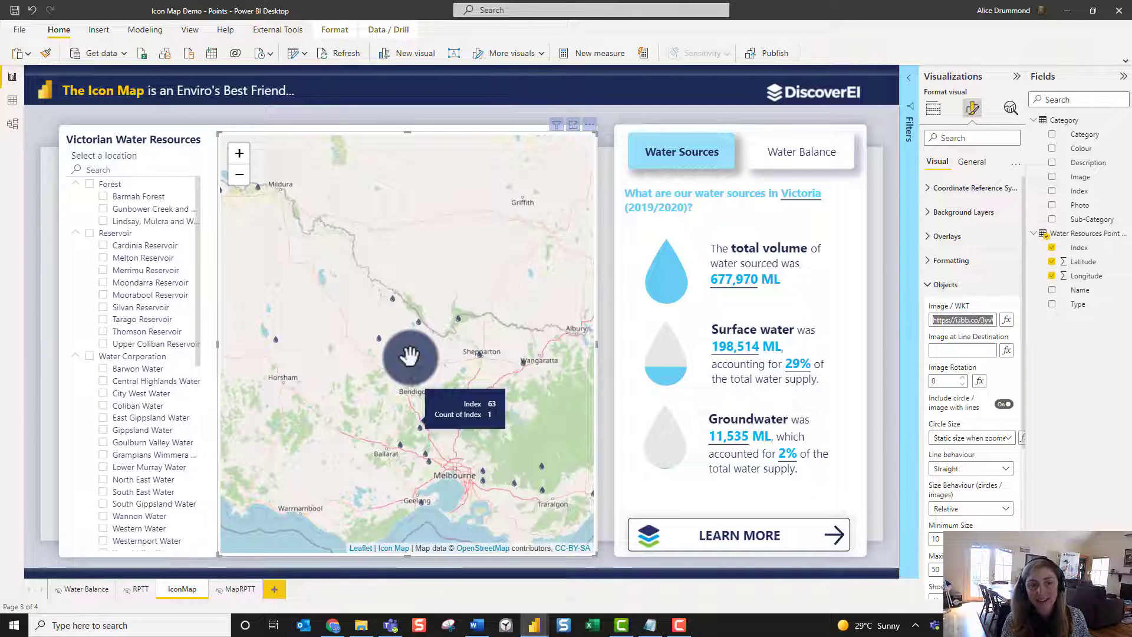
click(973, 285)
click(980, 261)
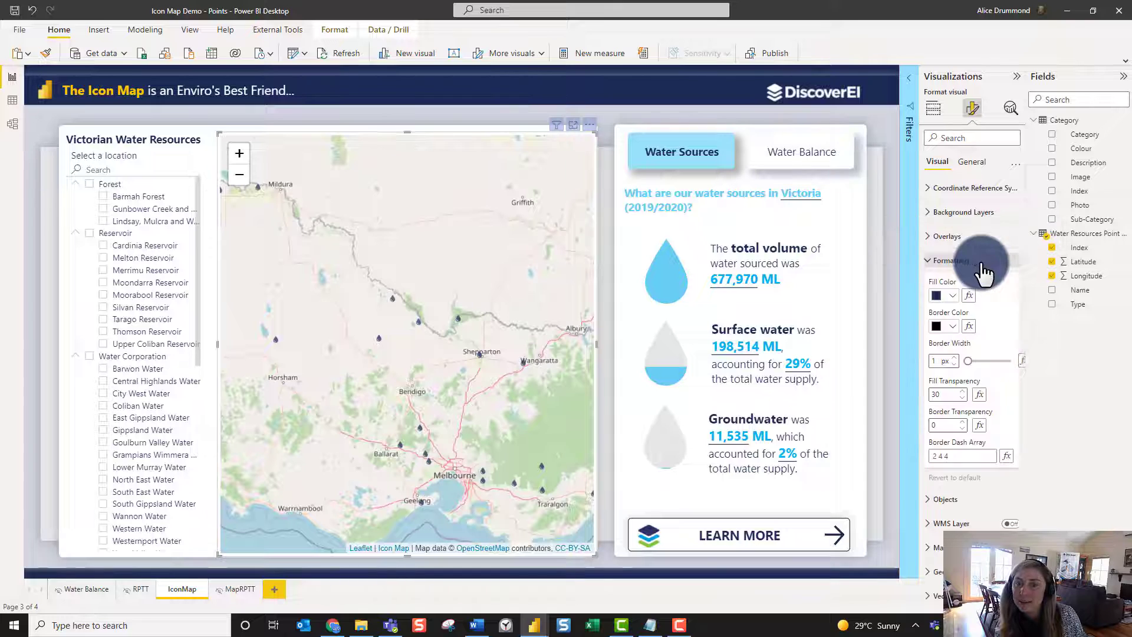
click(950, 236)
click(948, 239)
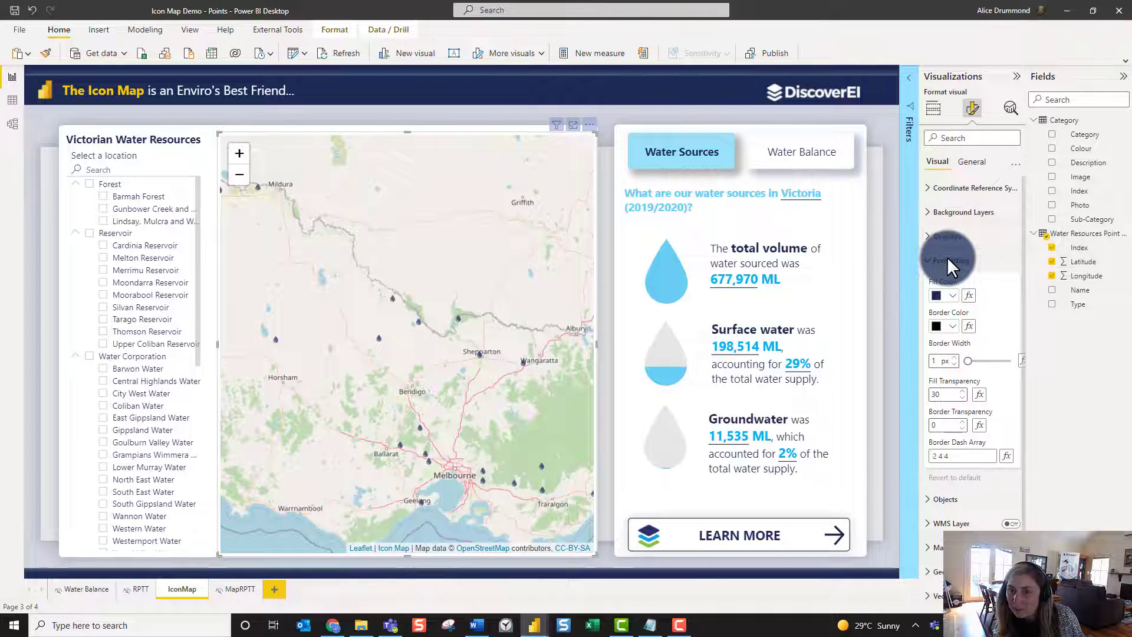
click(950, 264)
Set the minimum size of the map's water drop icons to 25 in the object formatting
click(951, 284)
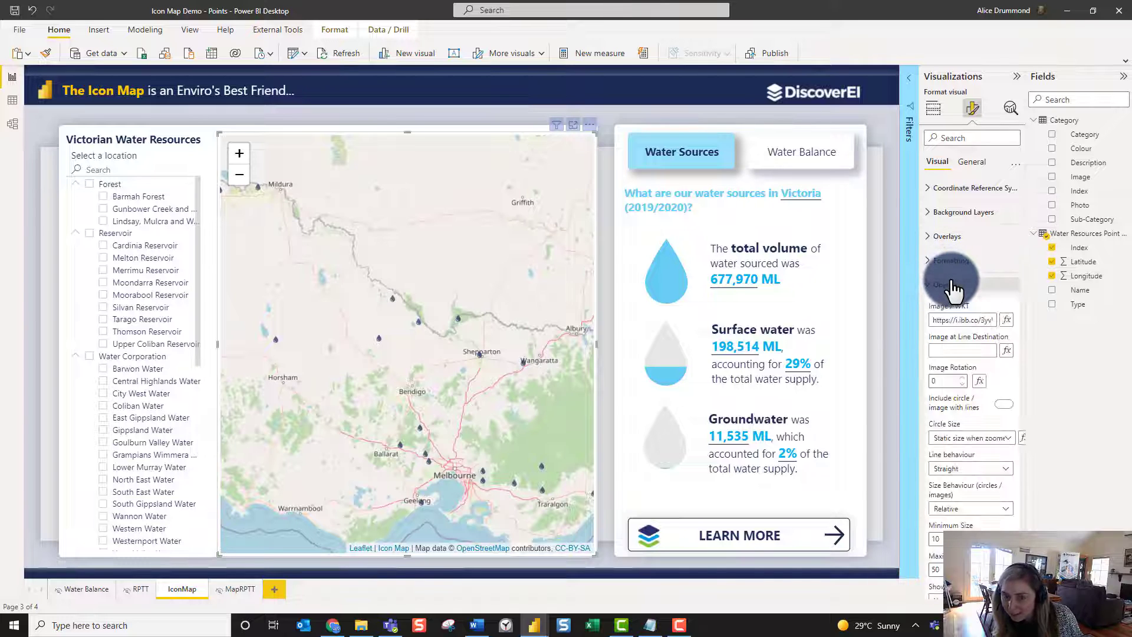
scroll(951, 283, down, 1)
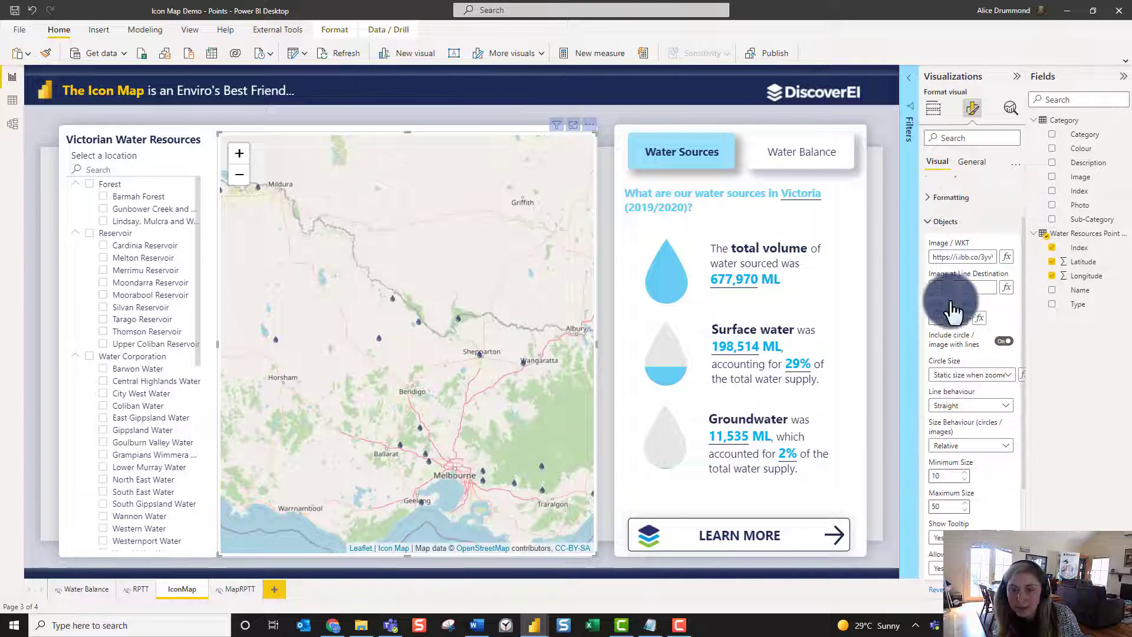
drag(944, 475, 881, 469)
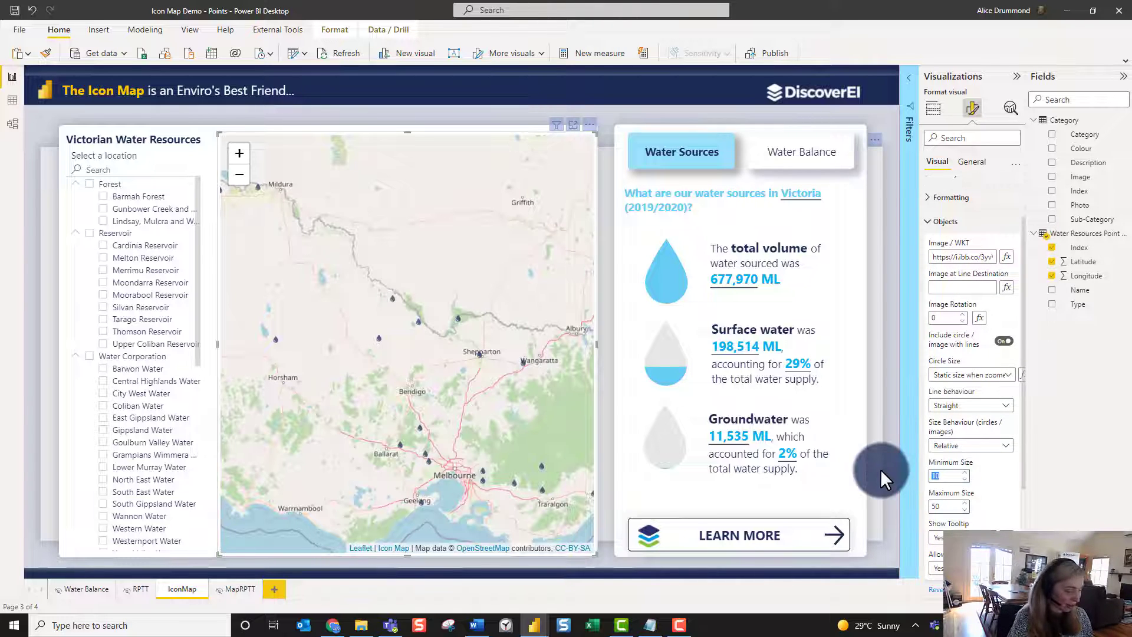
text(30)
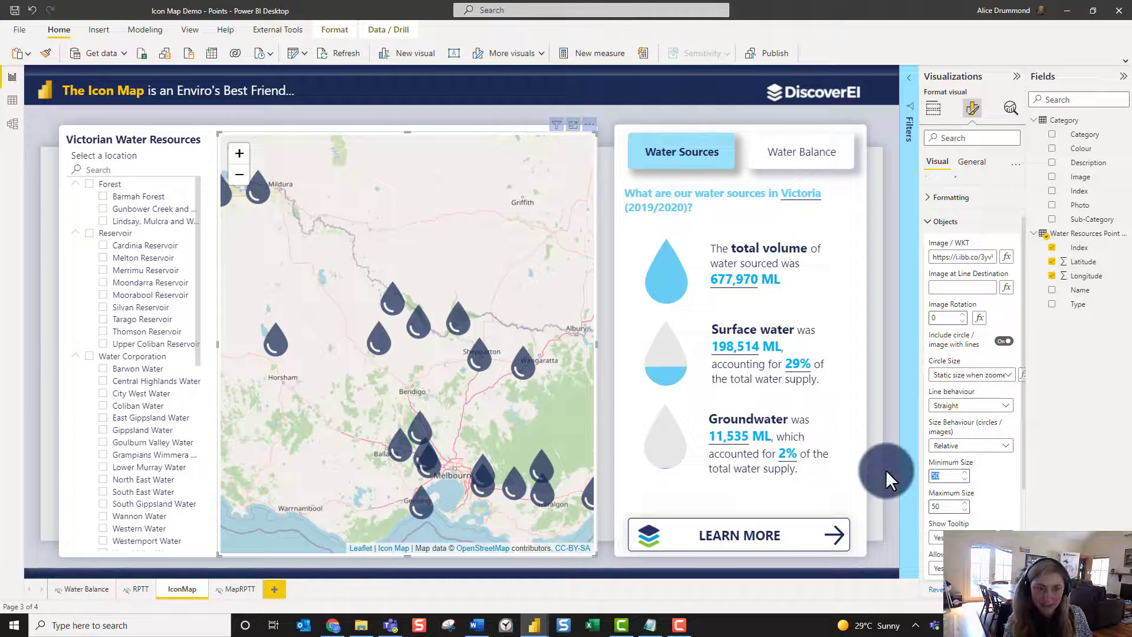
text(25)
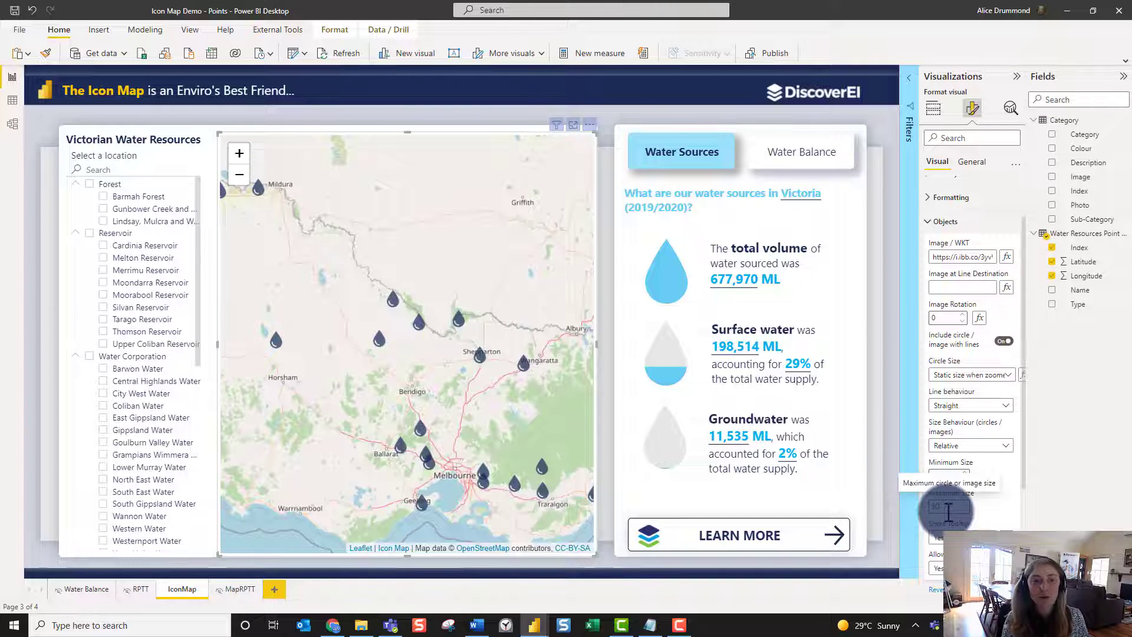
Set the maximum size of the map's icons to 50 in the object formatting
click(949, 508)
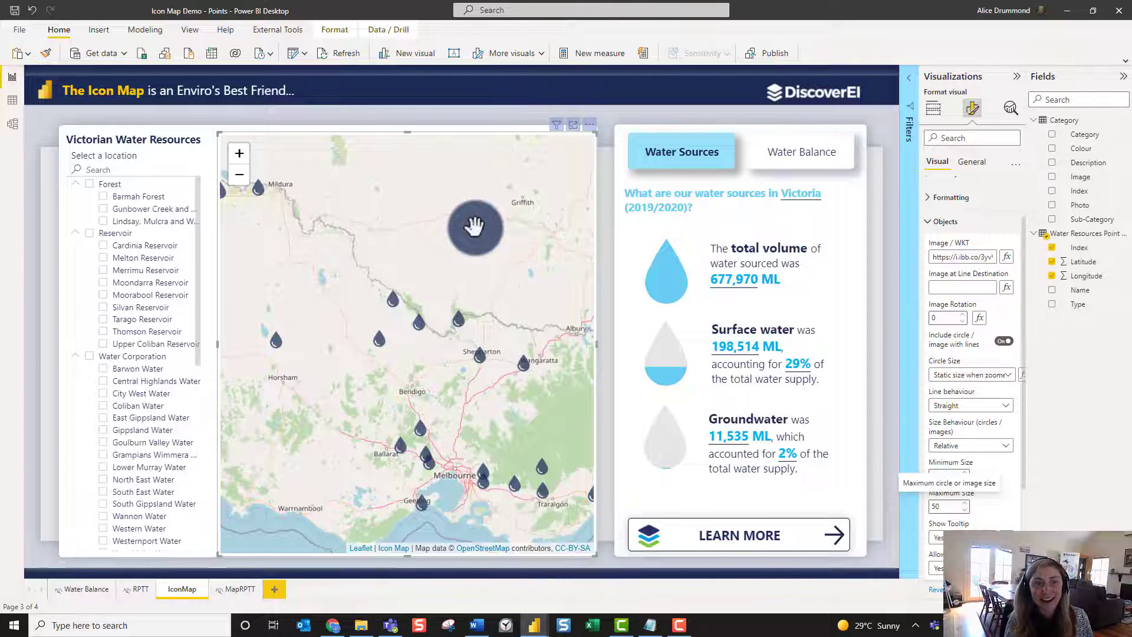
Create a measure named "Icon for map" in the Water Resources Point Assets table, beginning with SWITCH(TRUE(),
right_click(1120, 236)
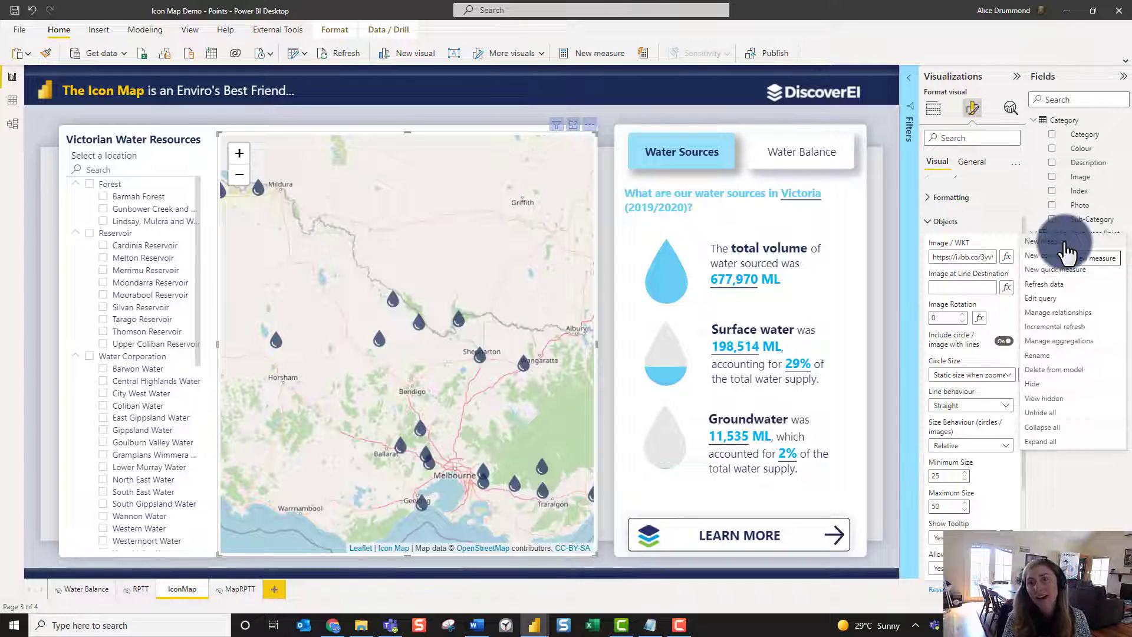
key(Escape)
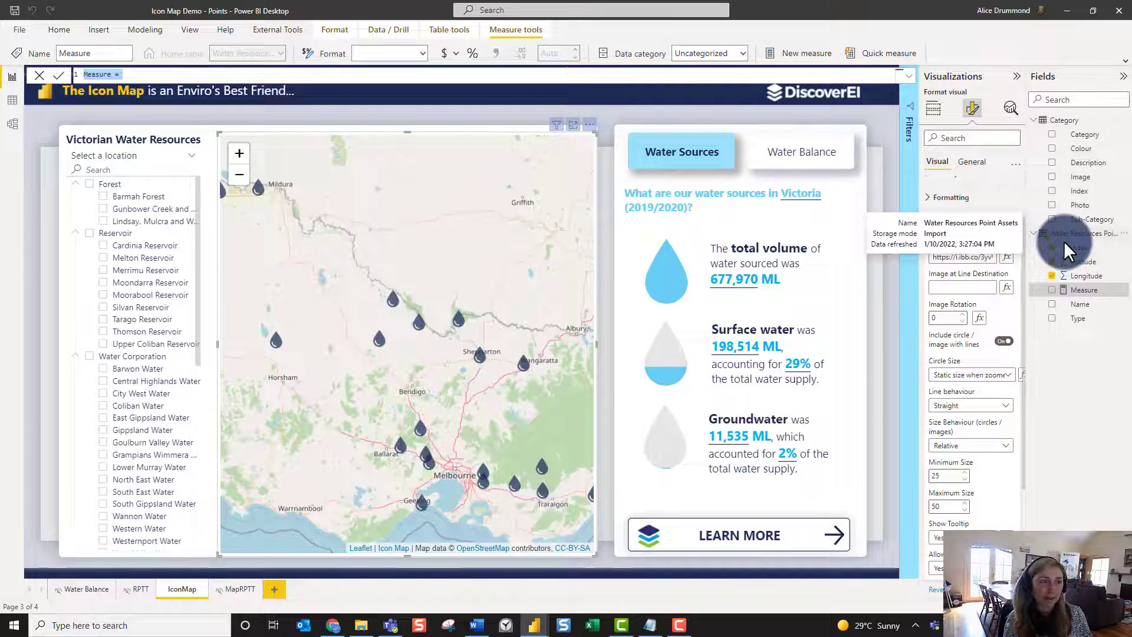
key(BackSpace)
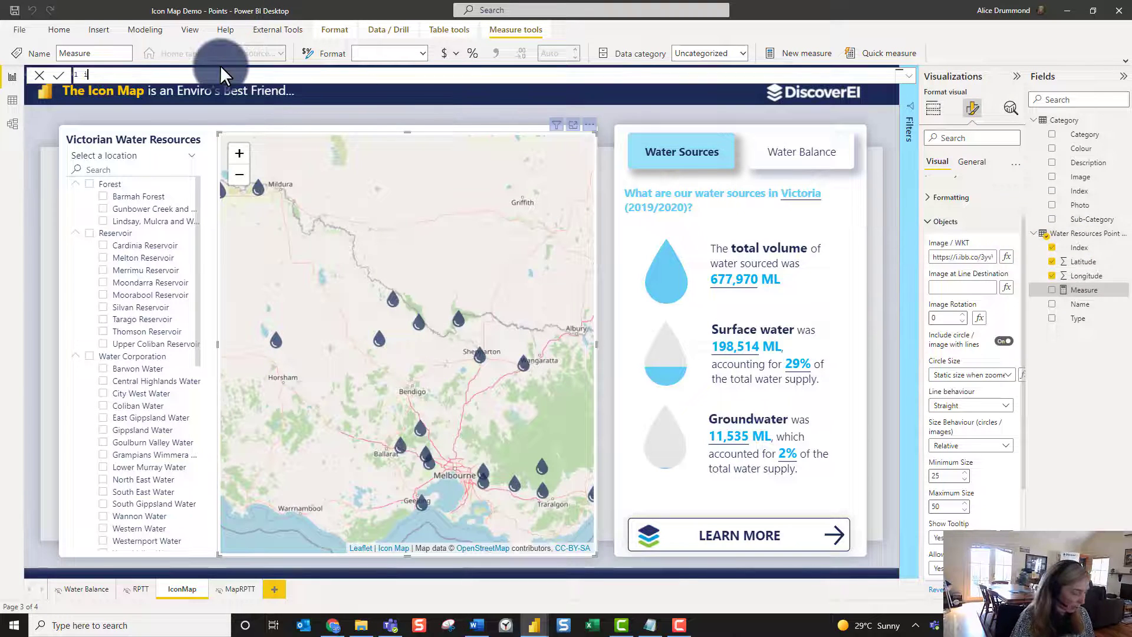
text(Ico)
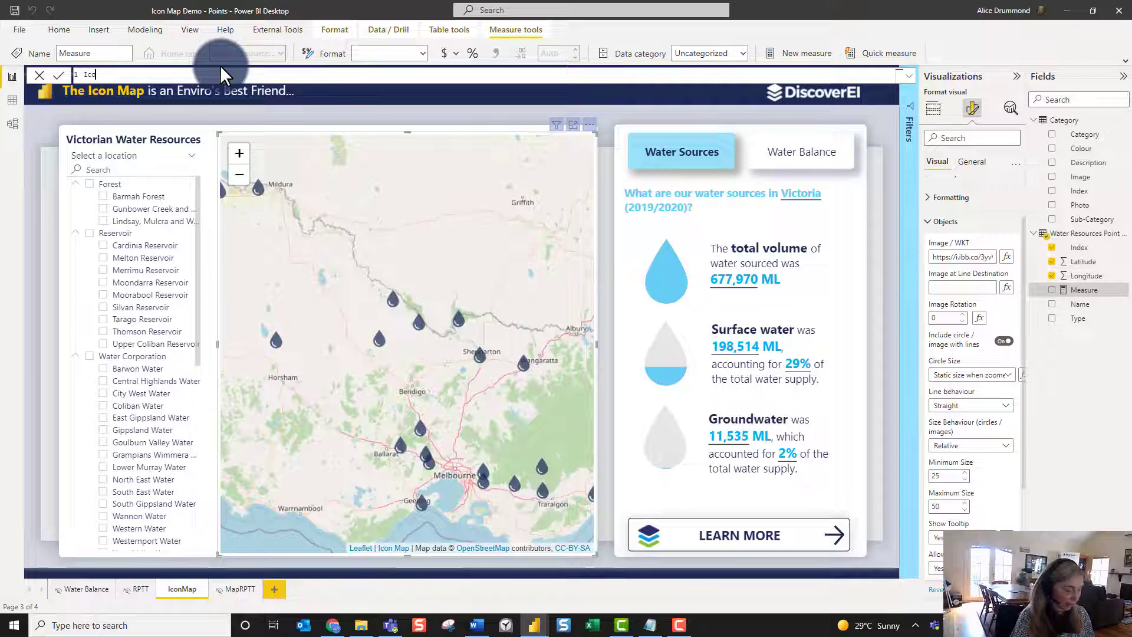
text(n for )
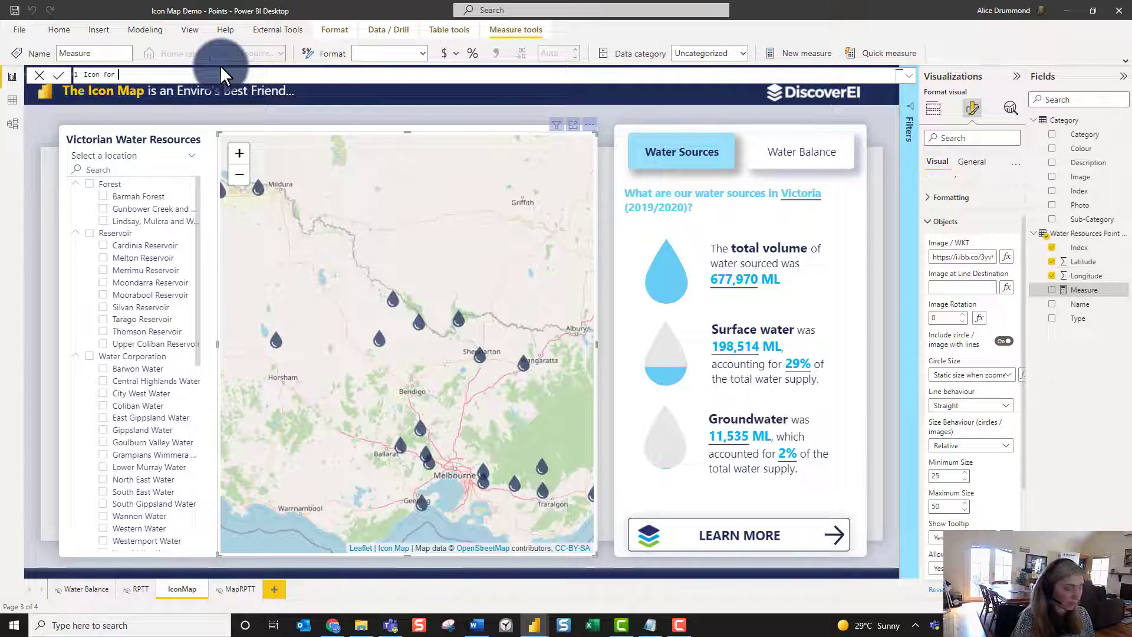
text(map =)
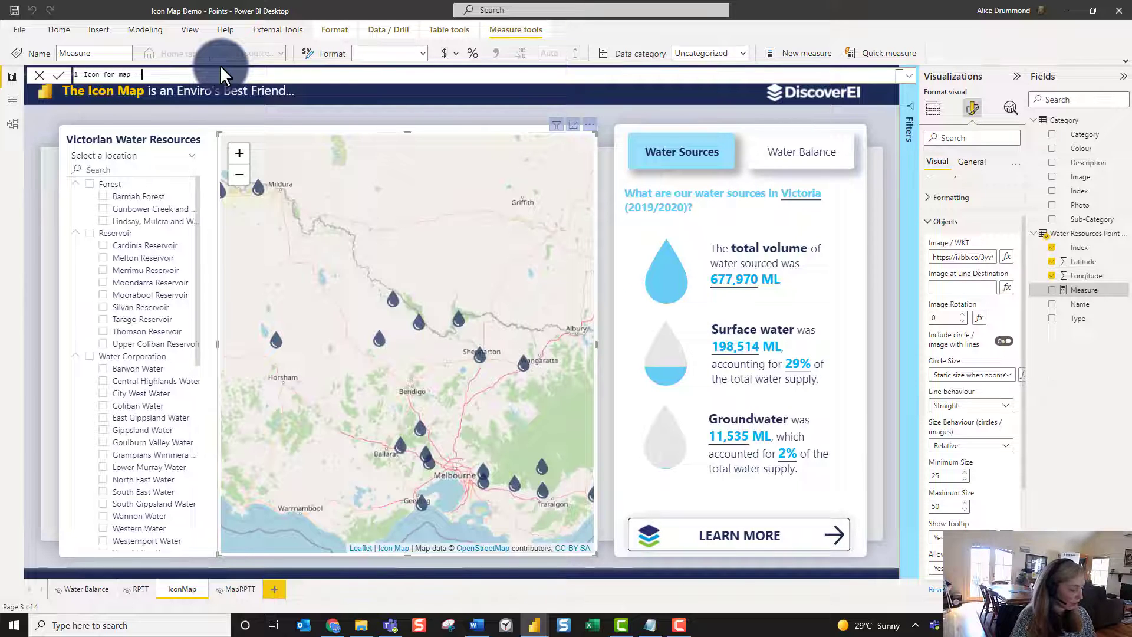
text( SWITCH()
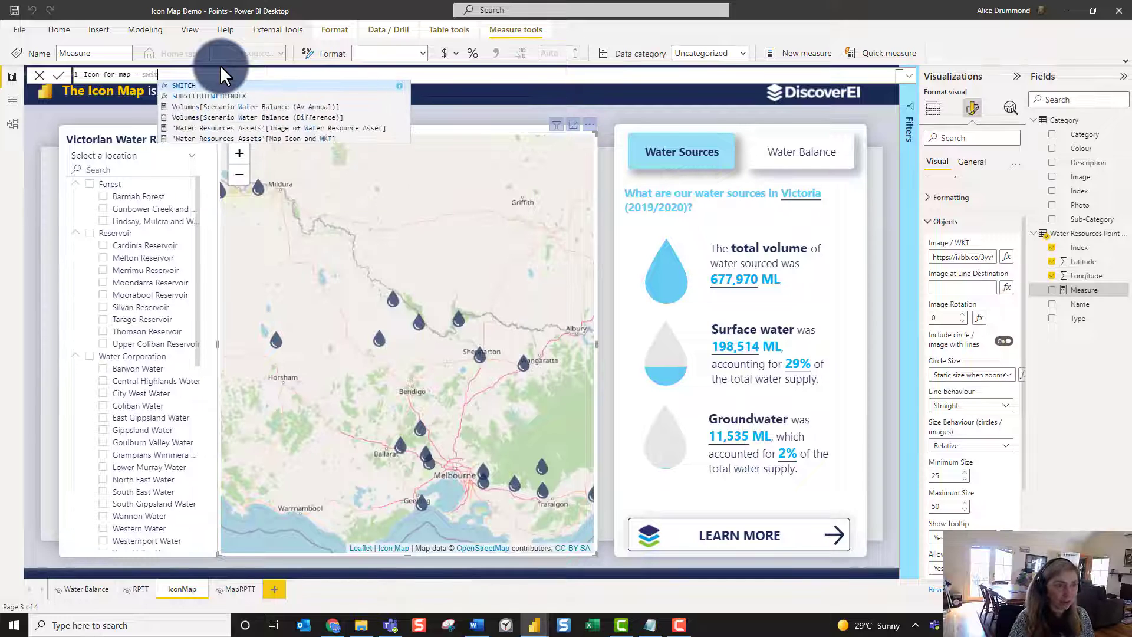
text(TRUE())
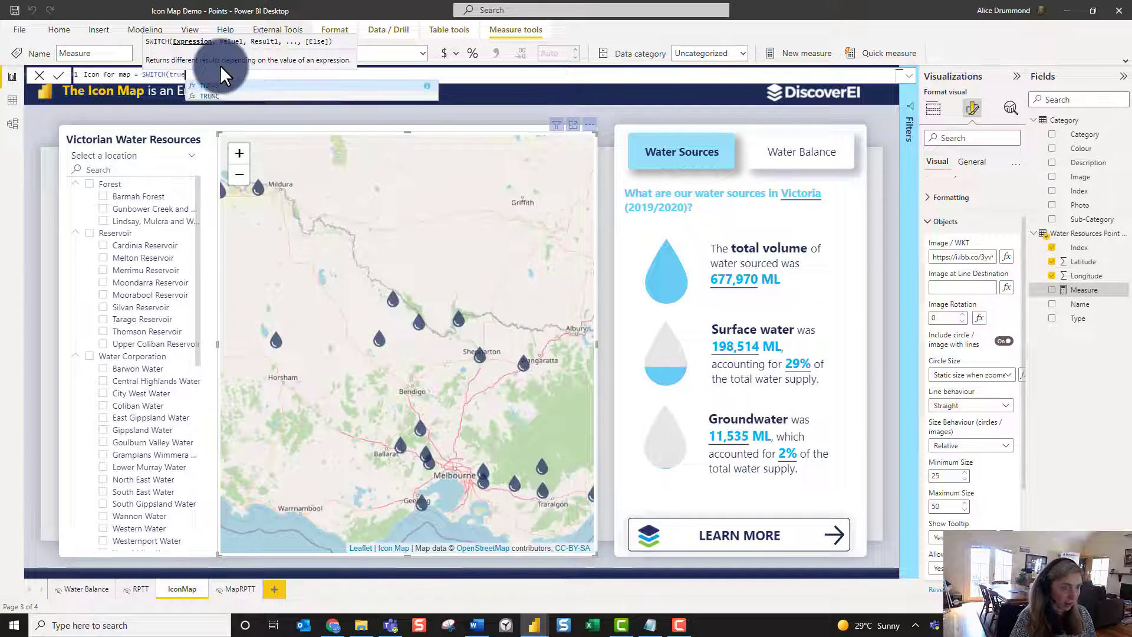
text(,)
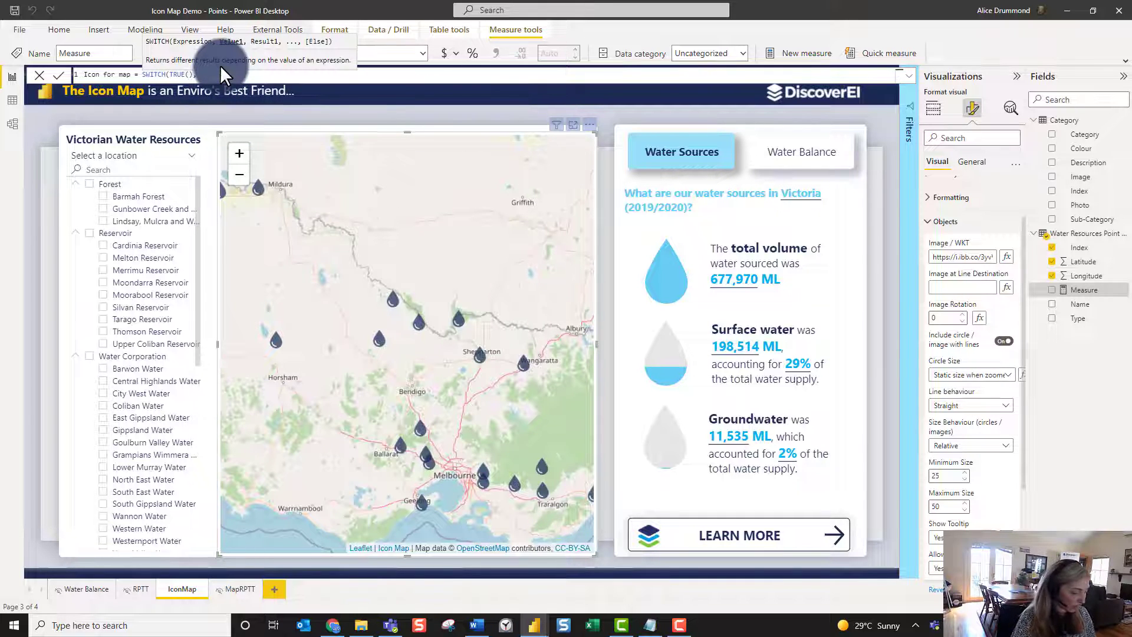
Add a first SWITCH condition testing whether the SELECTEDVALUE of 'Water Resources Point Assets'[Type] equals "Reservoir"
text( sel)
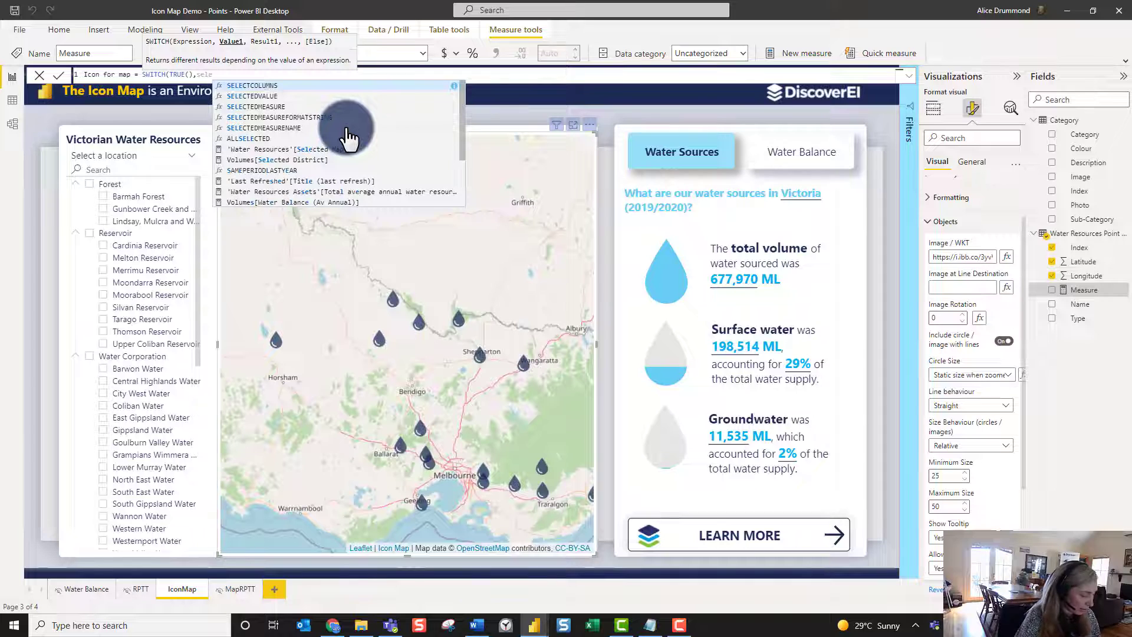
text(ctedval)
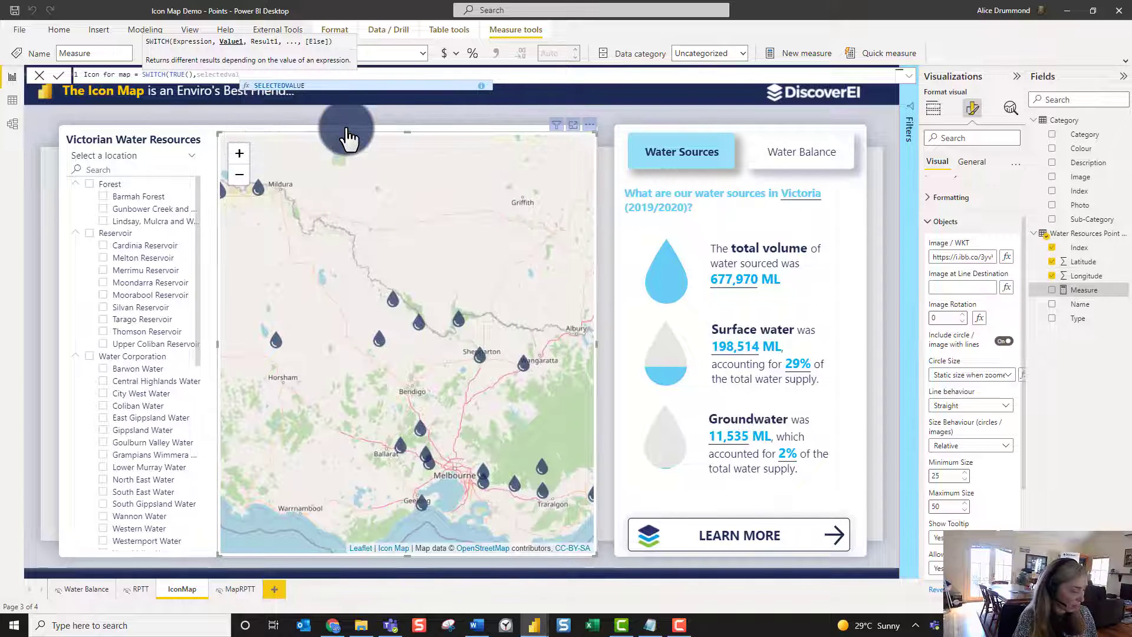
key(Tab)
text(po)
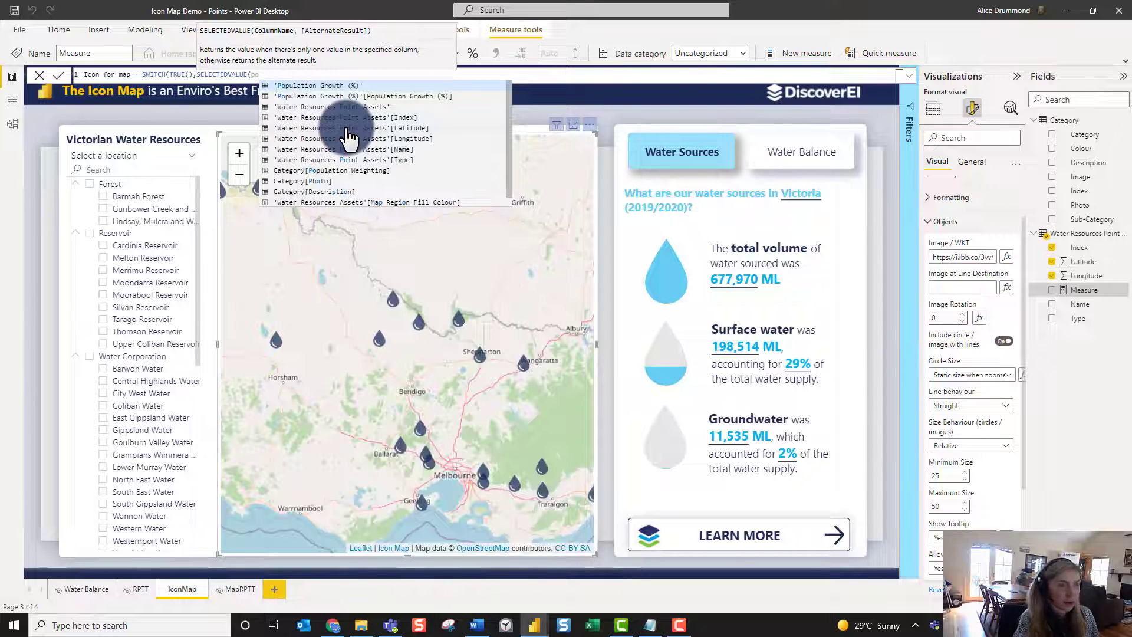
text(int)
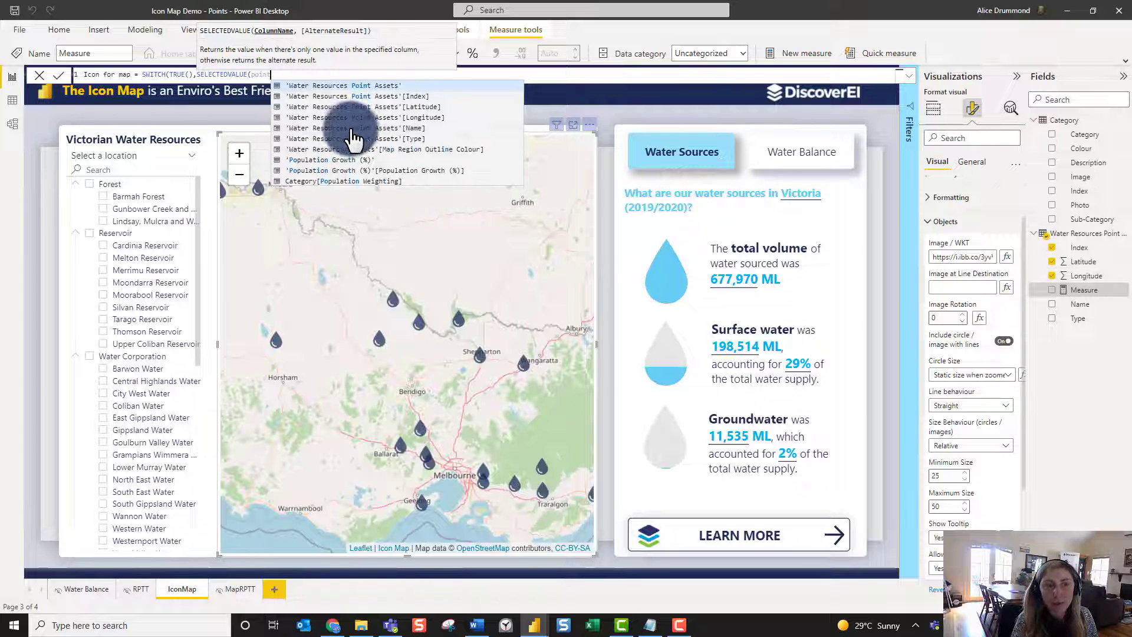
click(385, 139)
text())
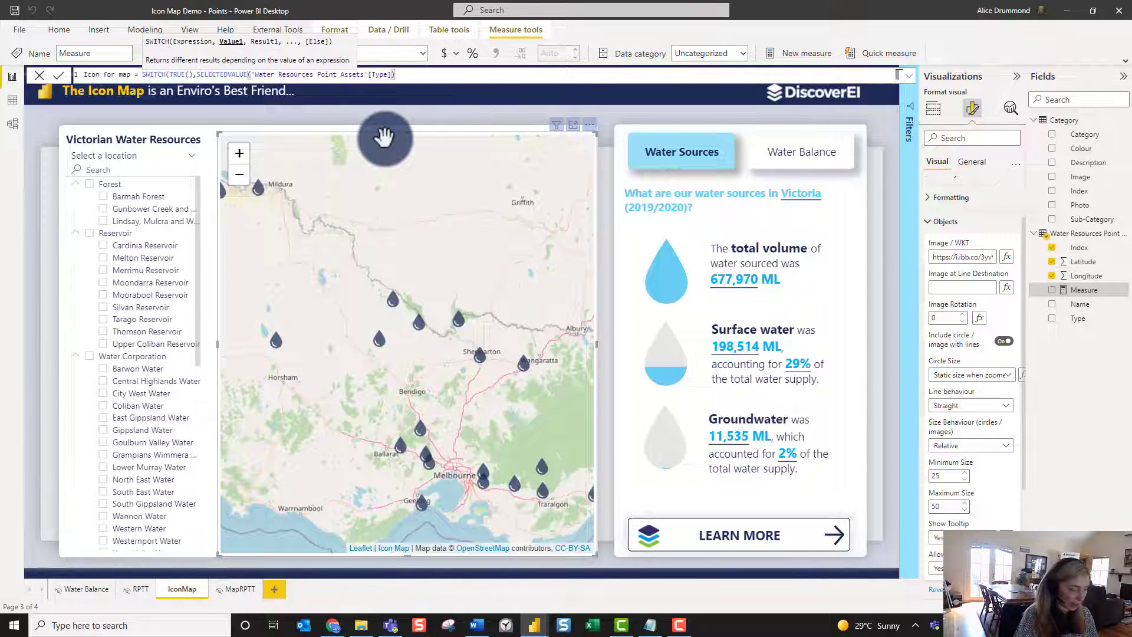
text(="")
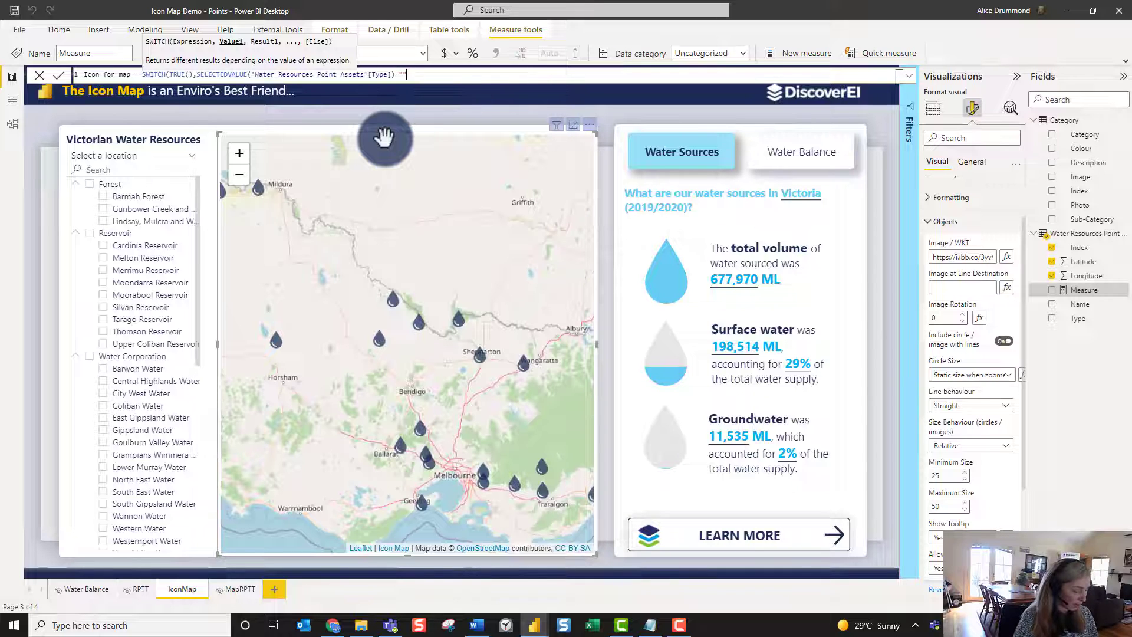
text(Reservoir")
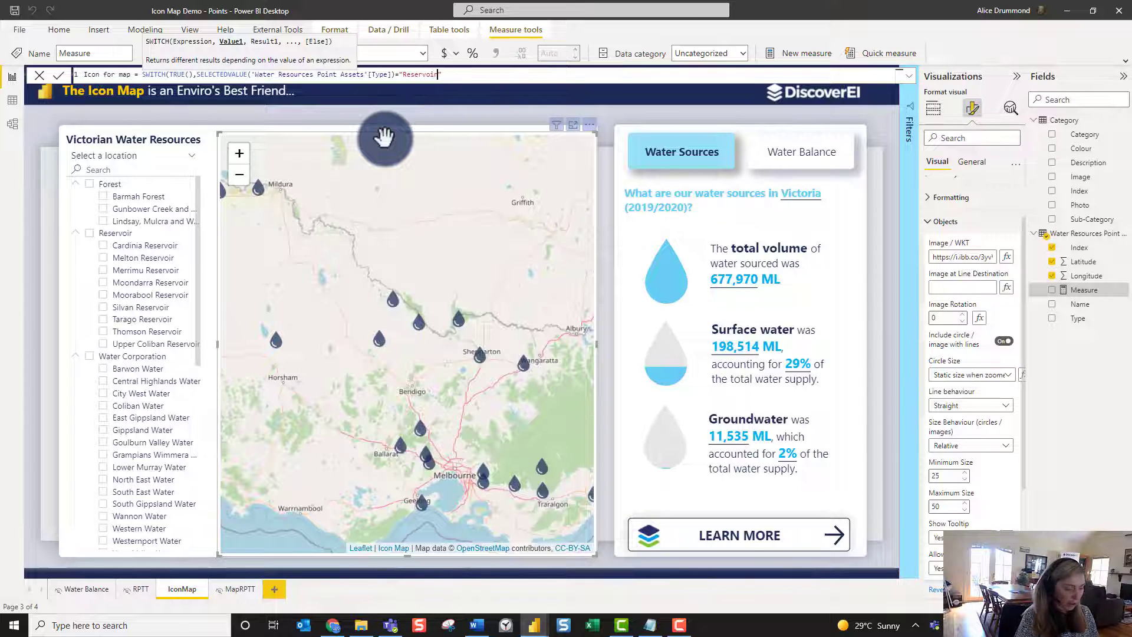
text(,)
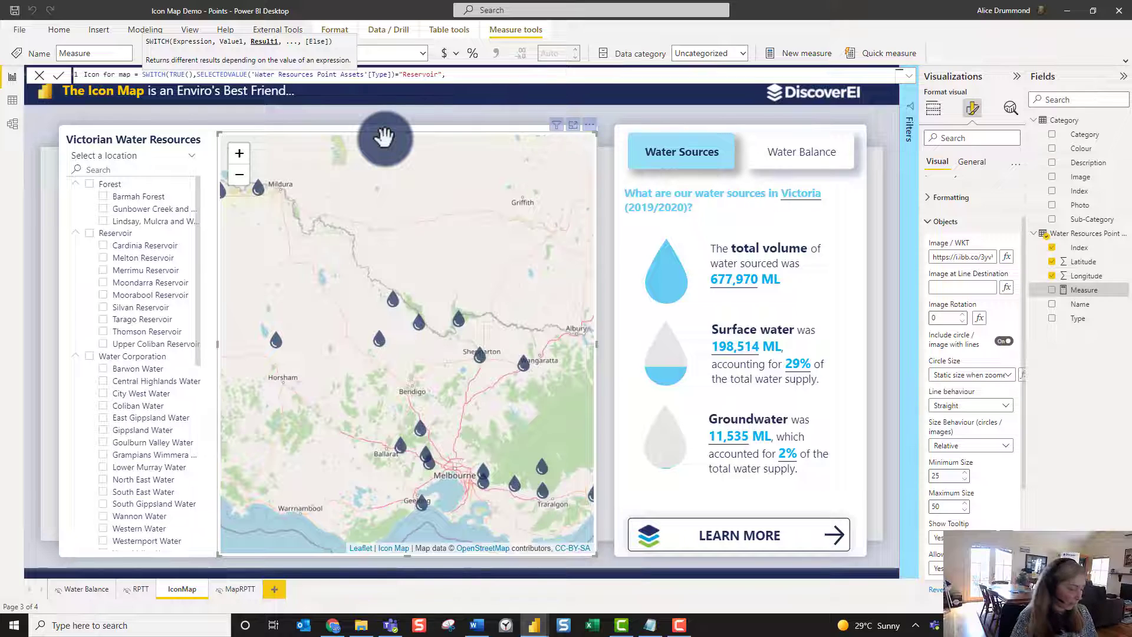
text( ")
text(https://i.ibb.co/3yvVDCW/drop-16.png)
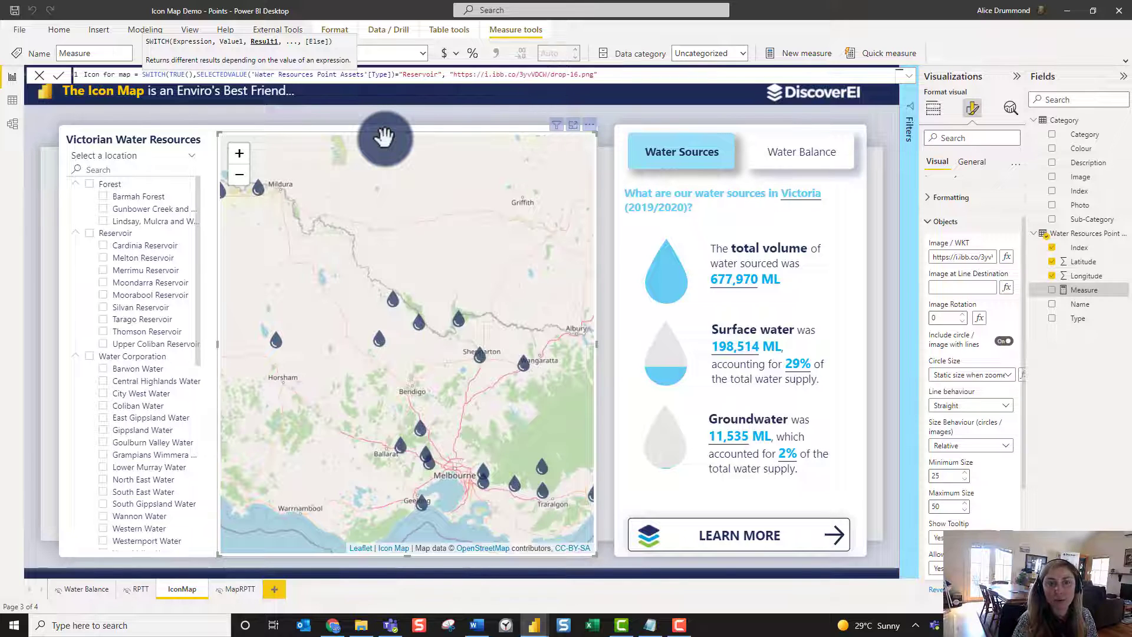
text(,)
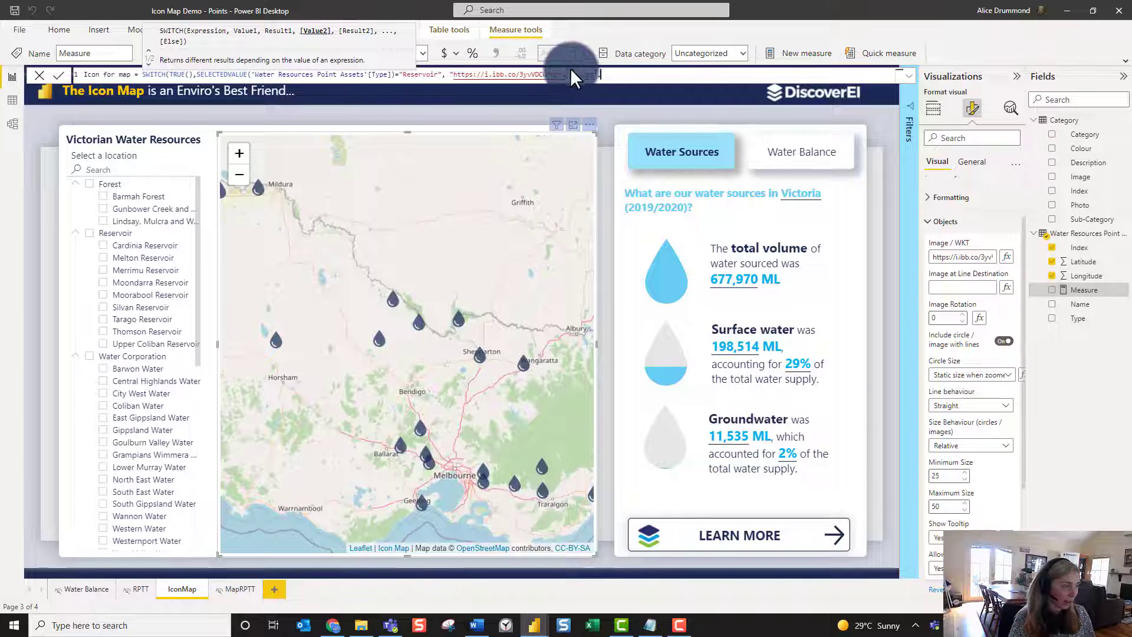
Replace the entire formula with the prepared "Icon" SWITCH measure: drop-16.png for Reservoir, forest-1.png for Forest and leaf.png for Wetlands
key(alt+Tab)
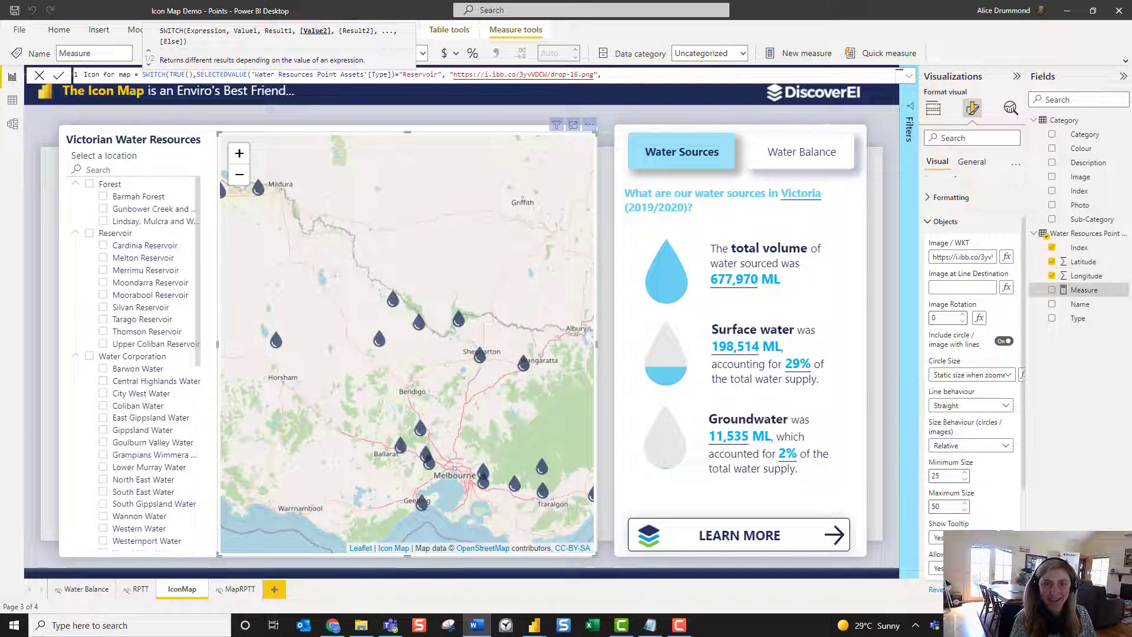
click(602, 74)
drag(602, 74, 74, 82)
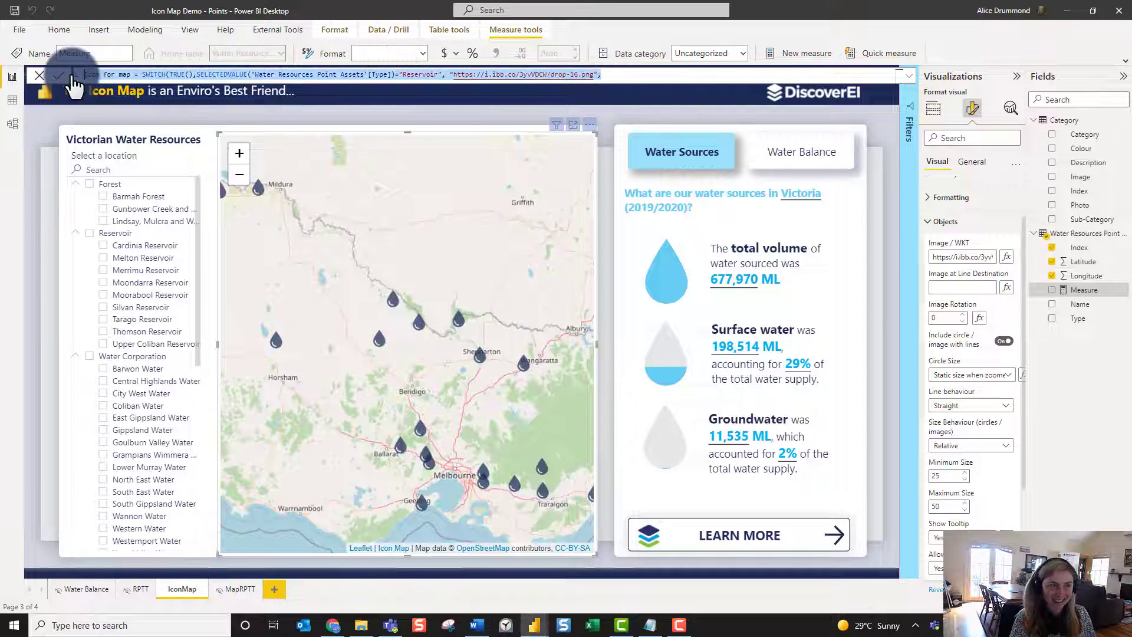
text(Icon for map = SWITCH(TRUE(),     SELECTEDVALUE('Water Resources Point Assets'[Type])="Reservoir", "https://i.ibb.co/3yvVDCW/drop-16.png",     SELECTEDVALUE('Water Resources Point Assets'[Type])="Forest", "https://i.ibb.co/9gbD2xt/forest-1.png",     SELECTEDVALUE('Water Resources Point Assets'[Type])="Wetlands", "https://i.ibb.co/HrbmQbY/leaf.png"     ))
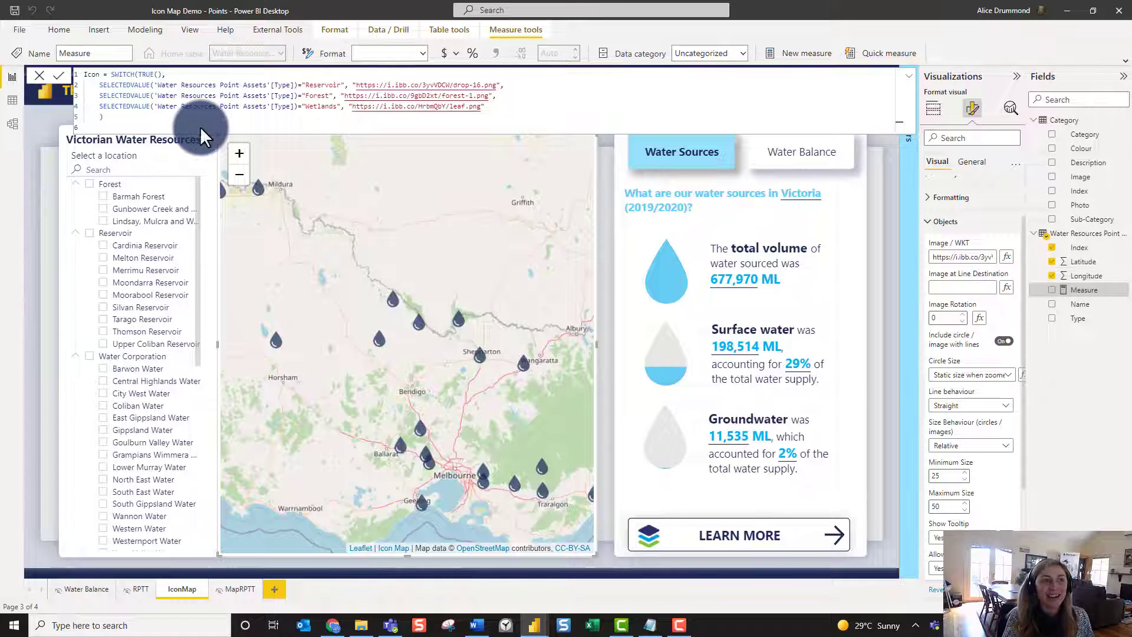
key(Return)
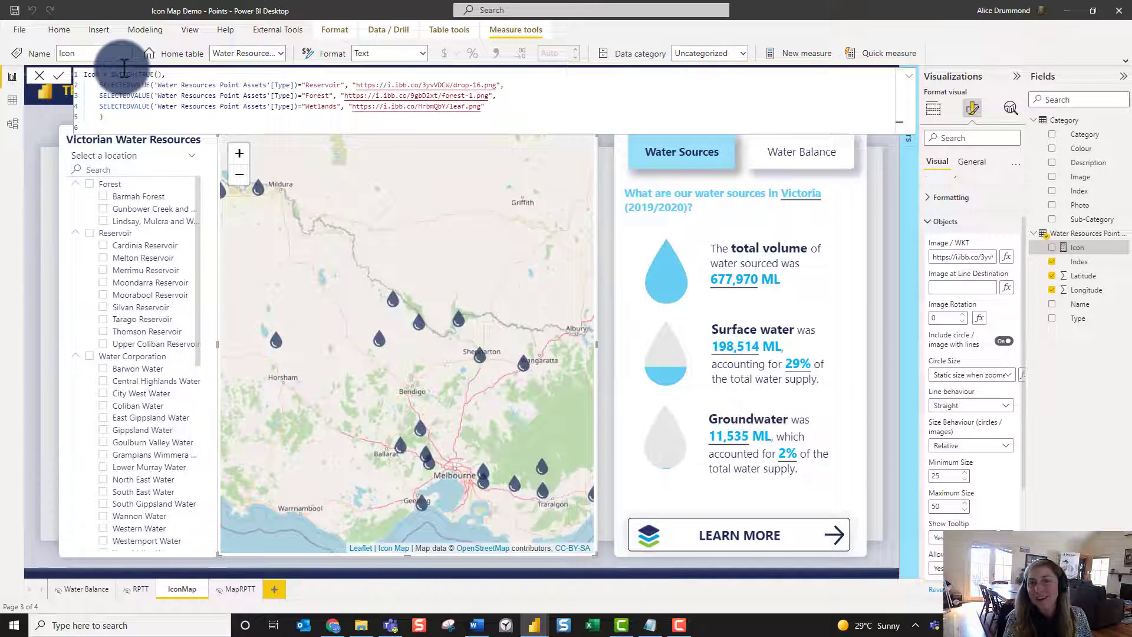
click(909, 76)
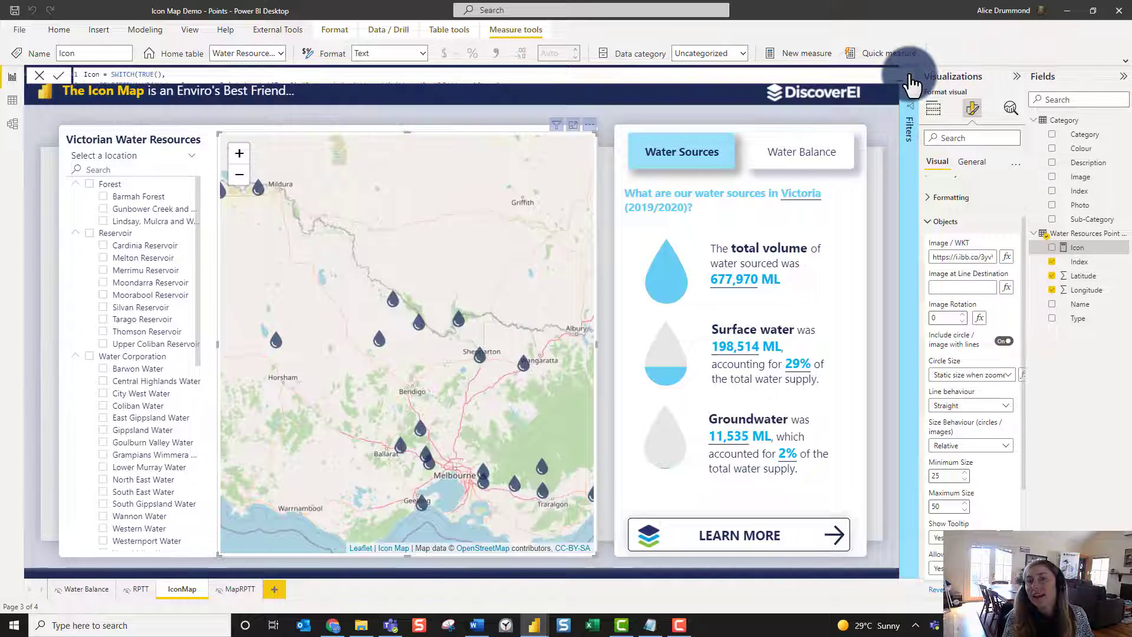
Base the Icon Map's Image / WKT conditional formatting on the field value of the Icon measure from Water Resources Point Assets
click(1006, 257)
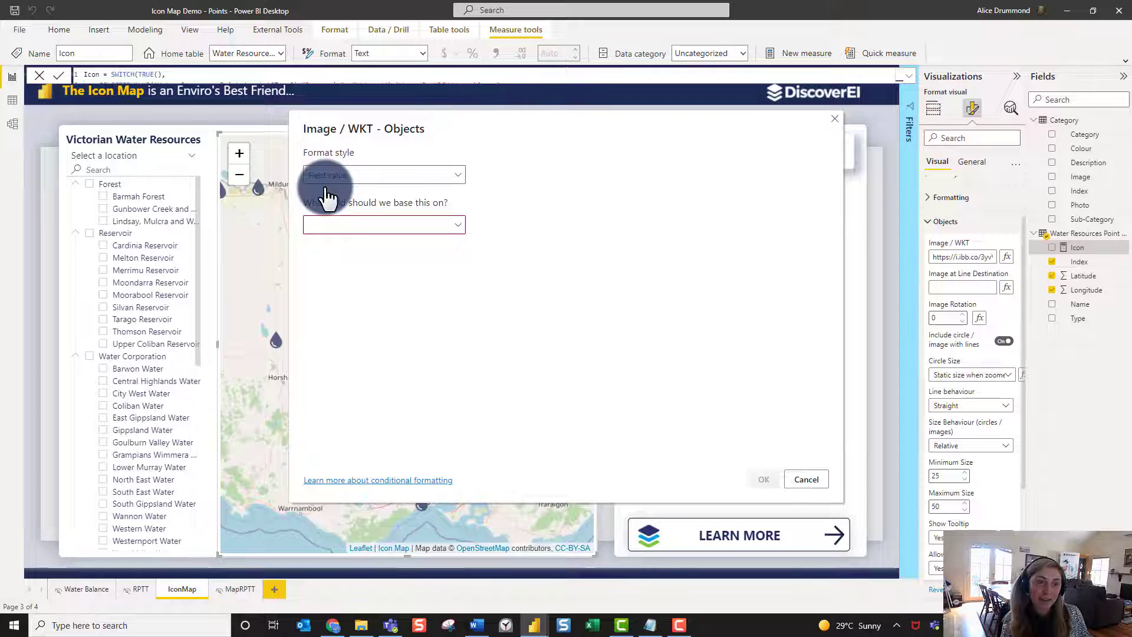
click(326, 225)
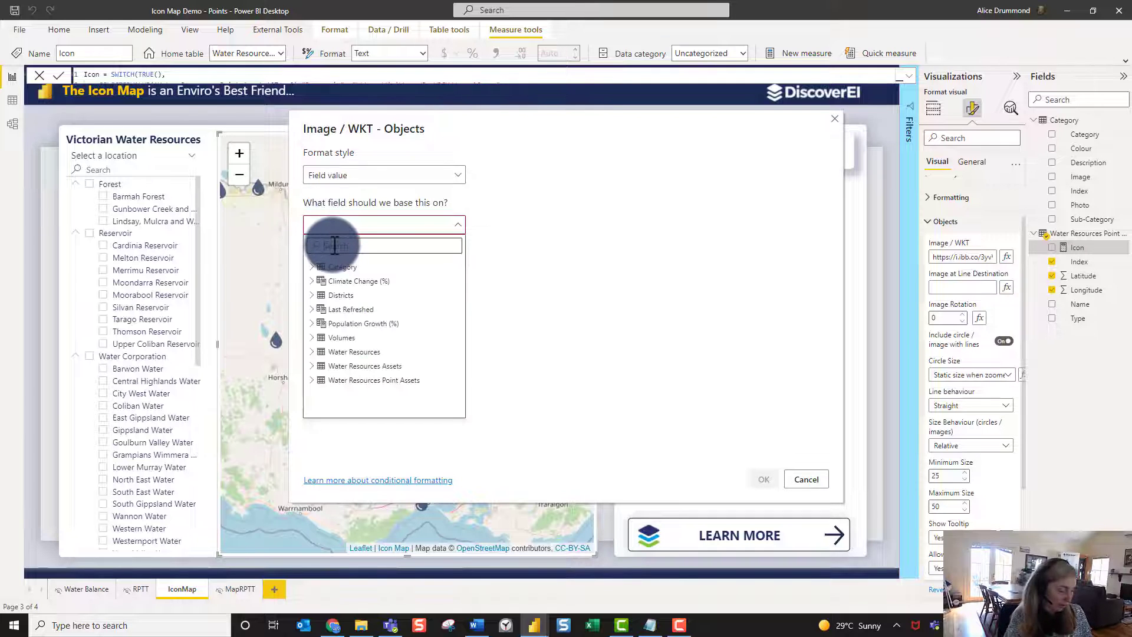
text(icon)
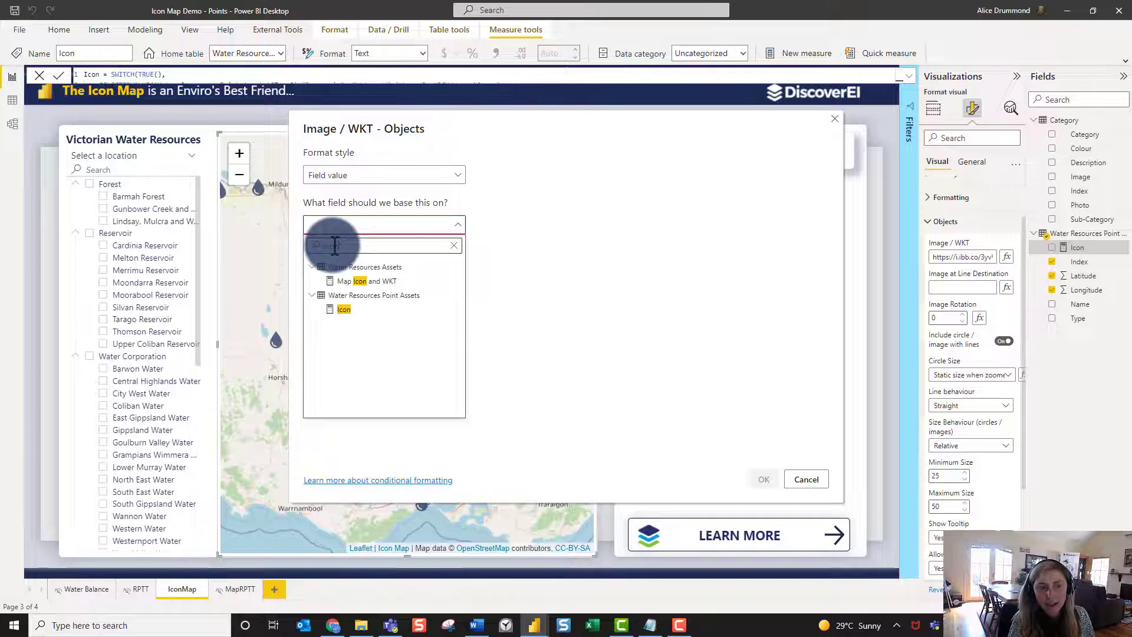
click(341, 309)
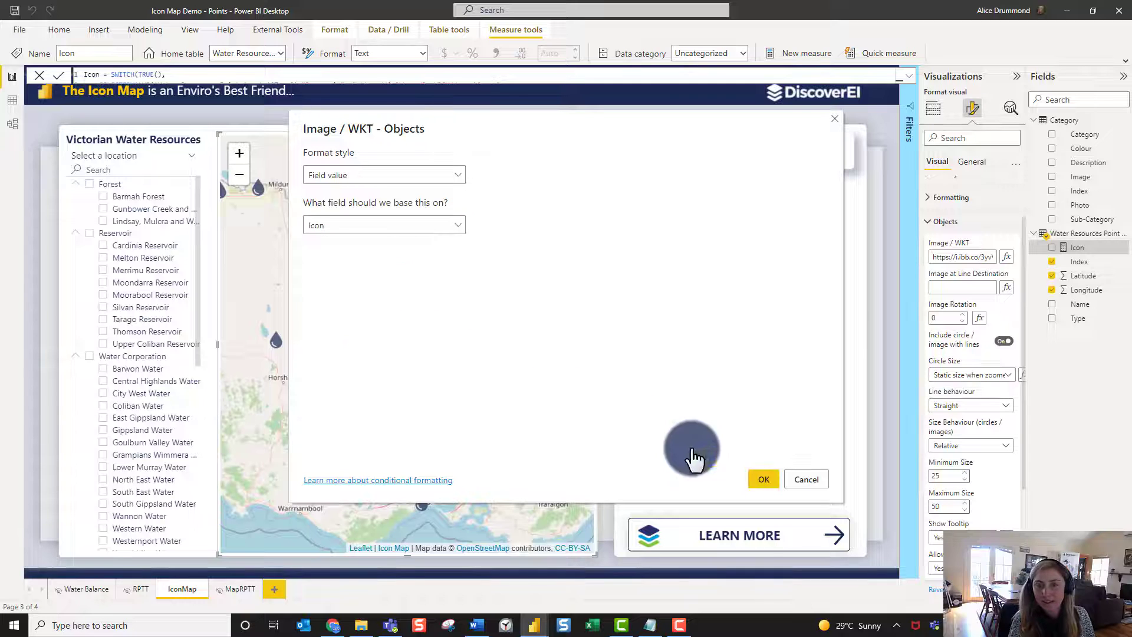
click(767, 479)
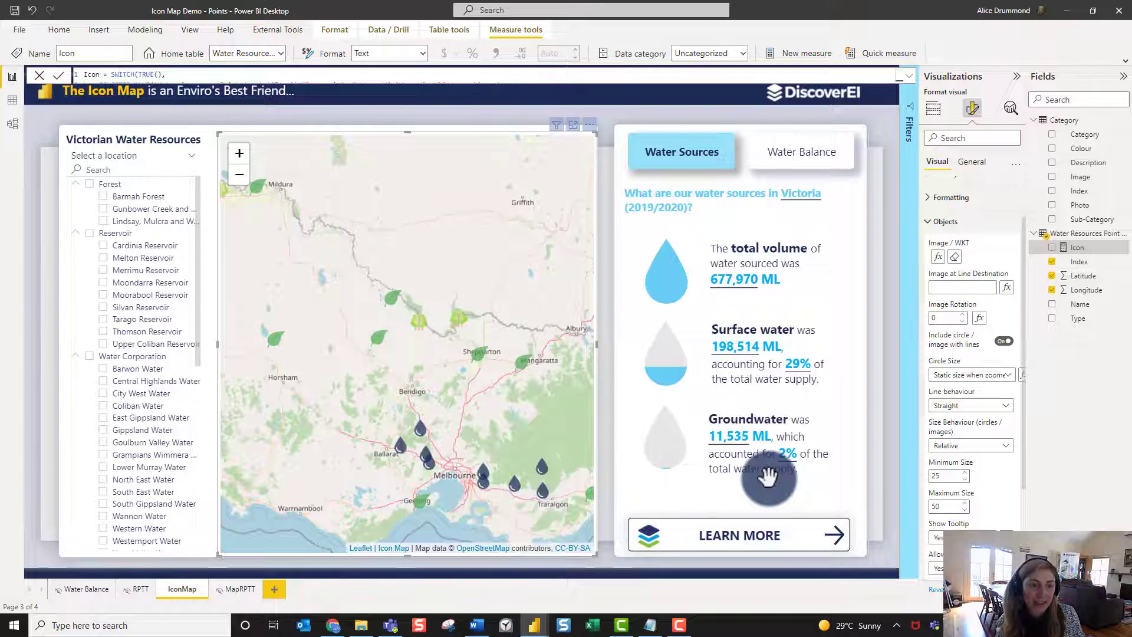
Filter the map to the Forest locations with the Victorian Water Resources slicer, and clear that selection again
click(89, 185)
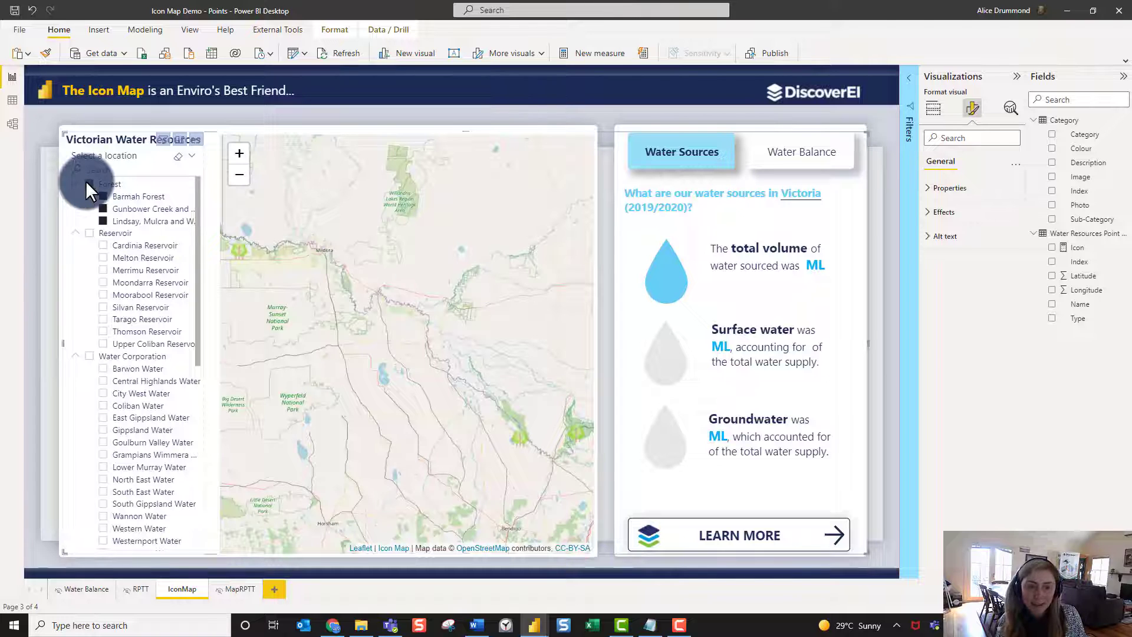
click(88, 183)
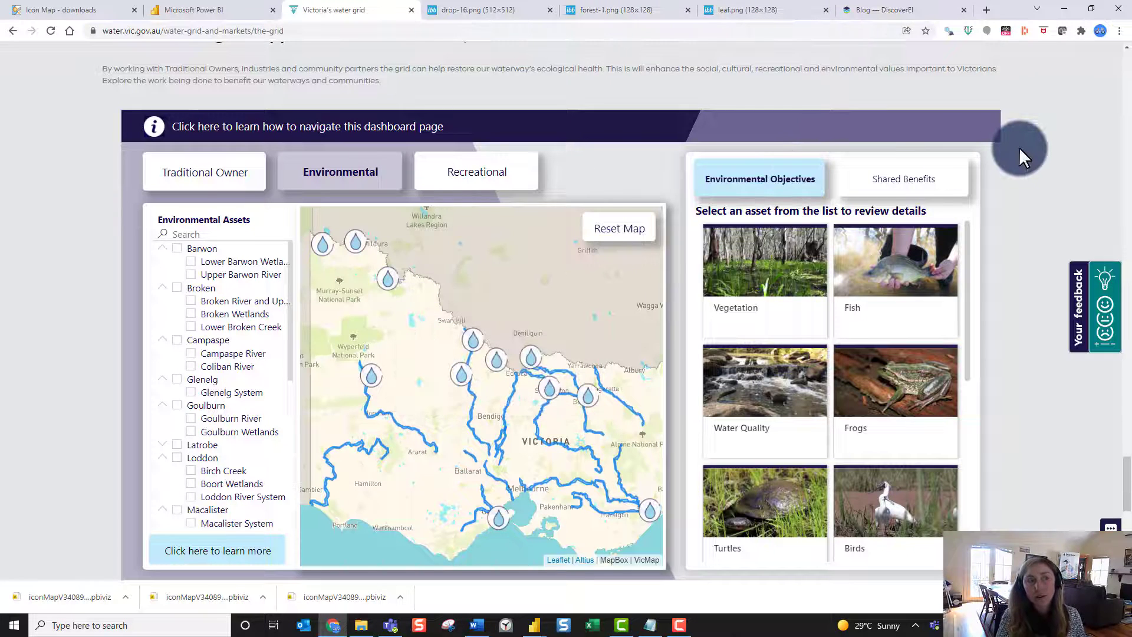
Switch to the published Power BI report in the browser and examine its sewer systems map up close around Morwell
click(182, 14)
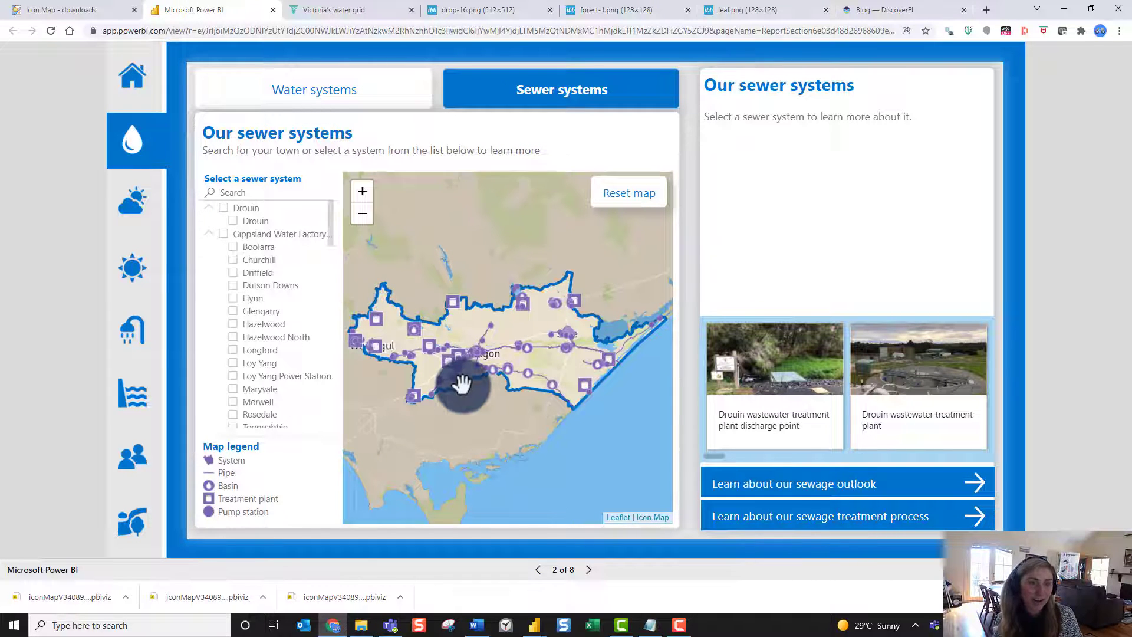
scroll(461, 382, up, 2)
mouse_move(460, 381)
mouse_down()
mouse_move(450, 210)
mouse_move(519, 344)
mouse_move(482, 384)
mouse_up()
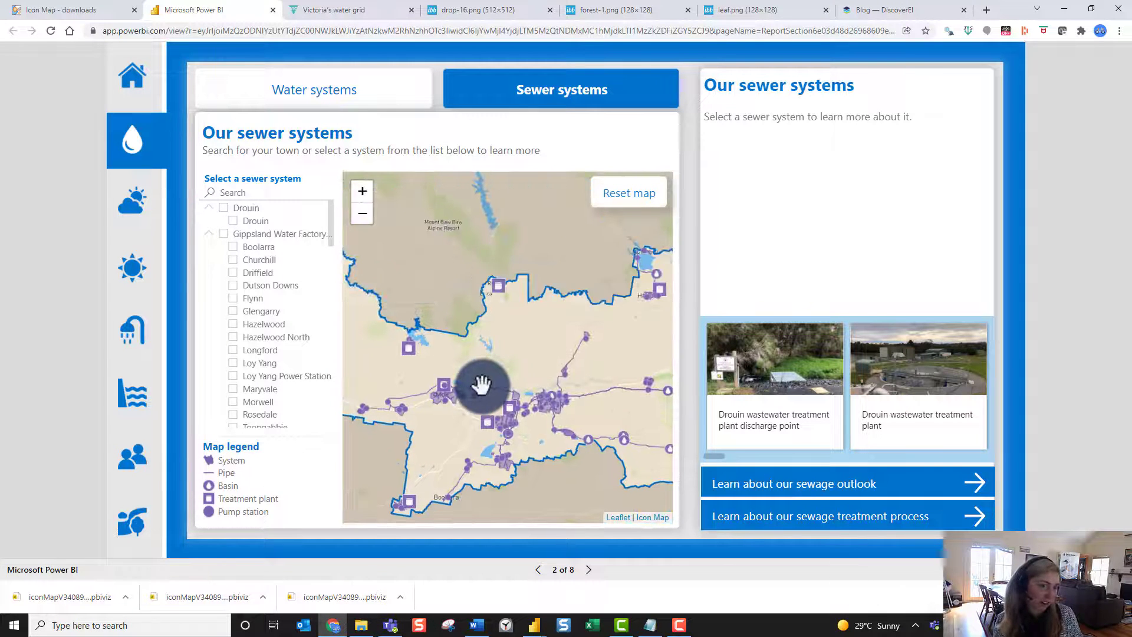
scroll(481, 384, up, 2)
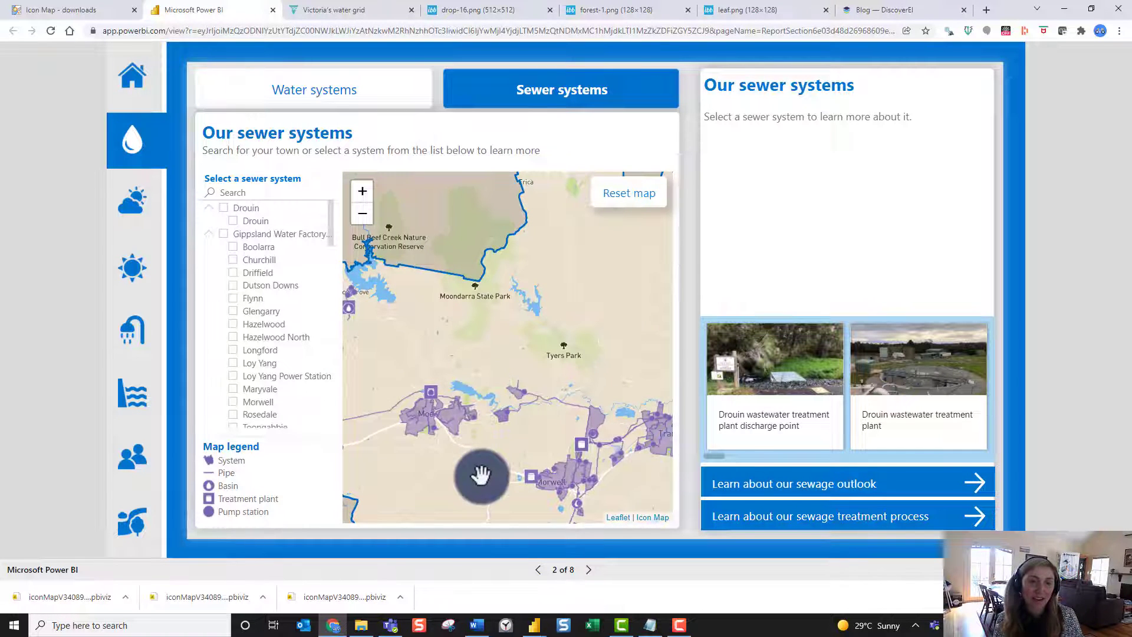
Look over the sewer network around Morwell and Traralgon, and open the DiscoverEI blog post "How to Find, Host and Add images into Power BI"
drag(480, 477, 409, 346)
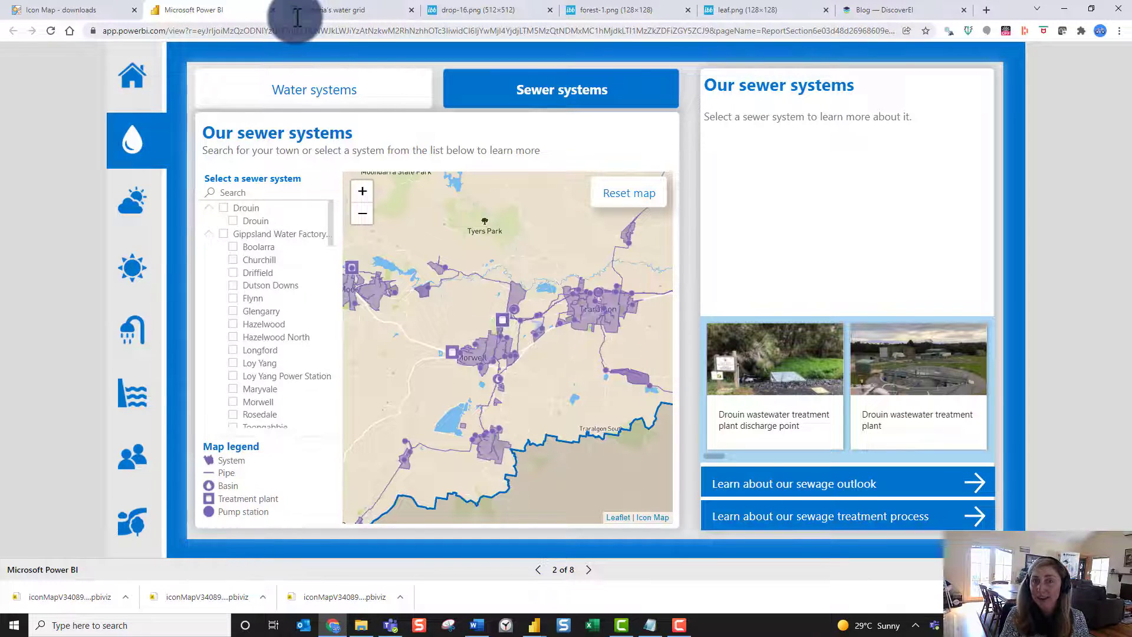
click(891, 12)
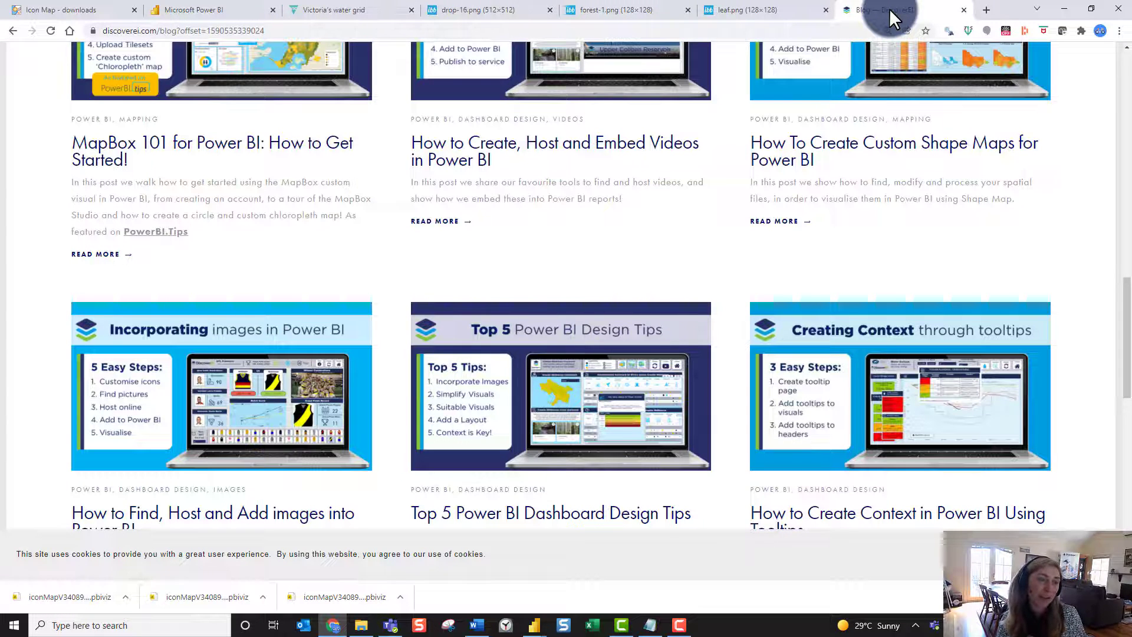
scroll(300, 339, down, 1)
scroll(301, 339, down, 1)
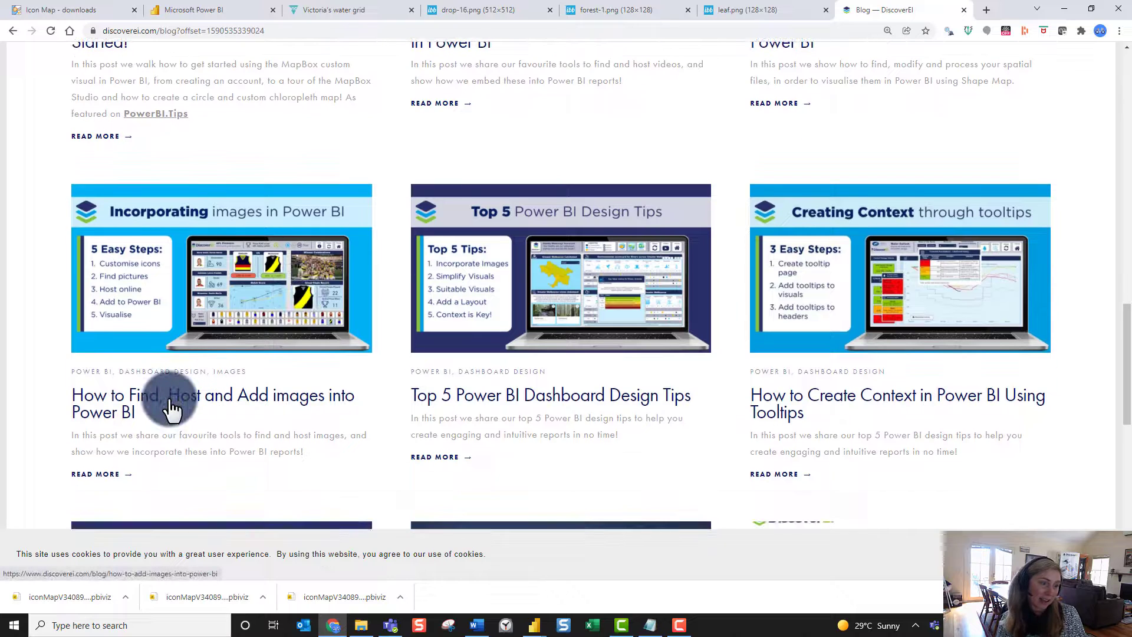
click(171, 407)
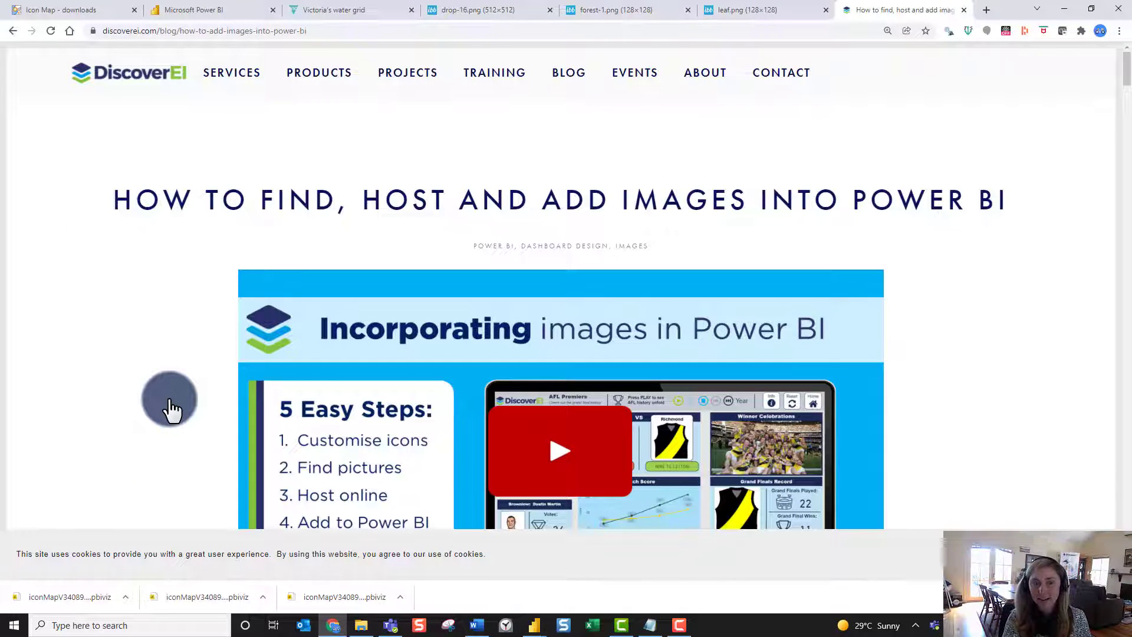
Review the post's sections on customising icons, finding pictures and hosting images online in ImgBB, and return to the IconMap page in Power BI Desktop
scroll(907, 291, down, 15)
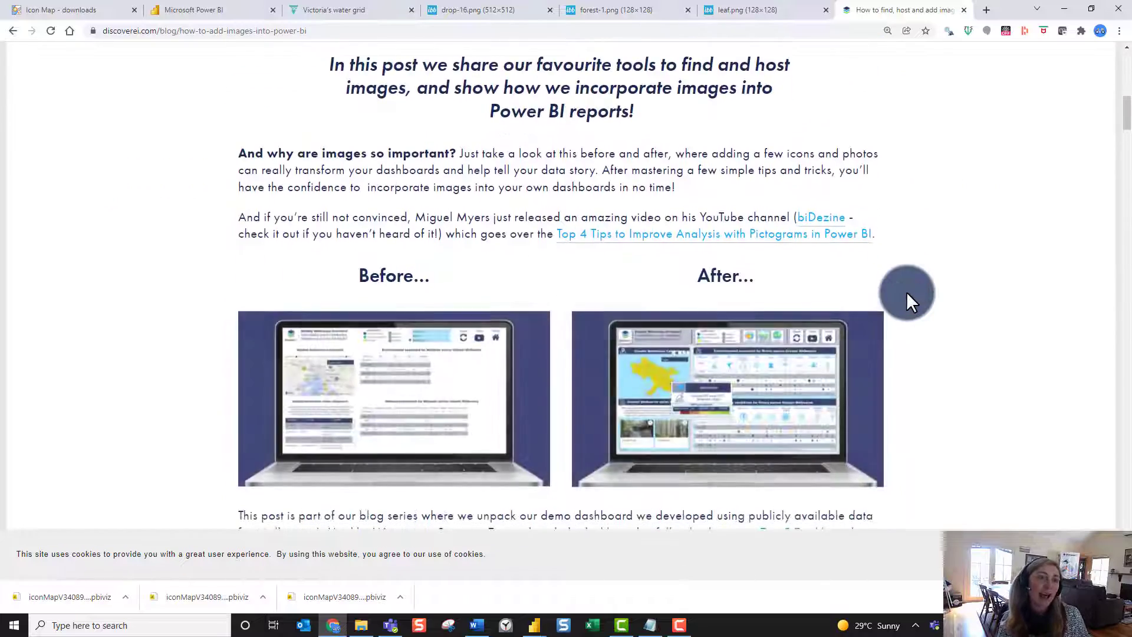
scroll(907, 291, down, 6)
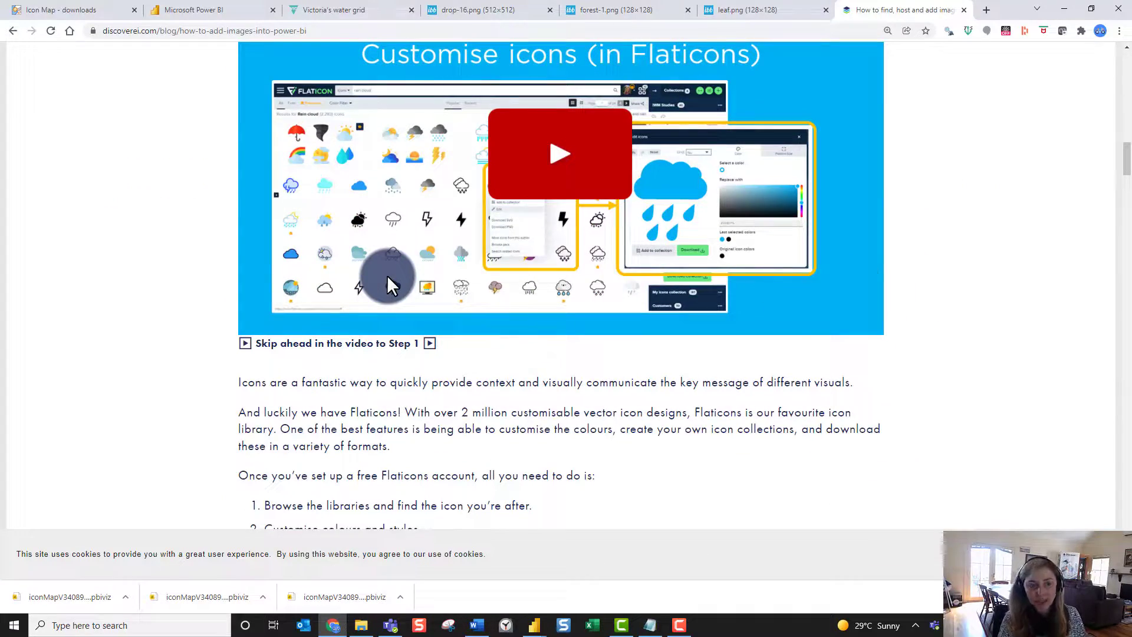
scroll(387, 275, down, 15)
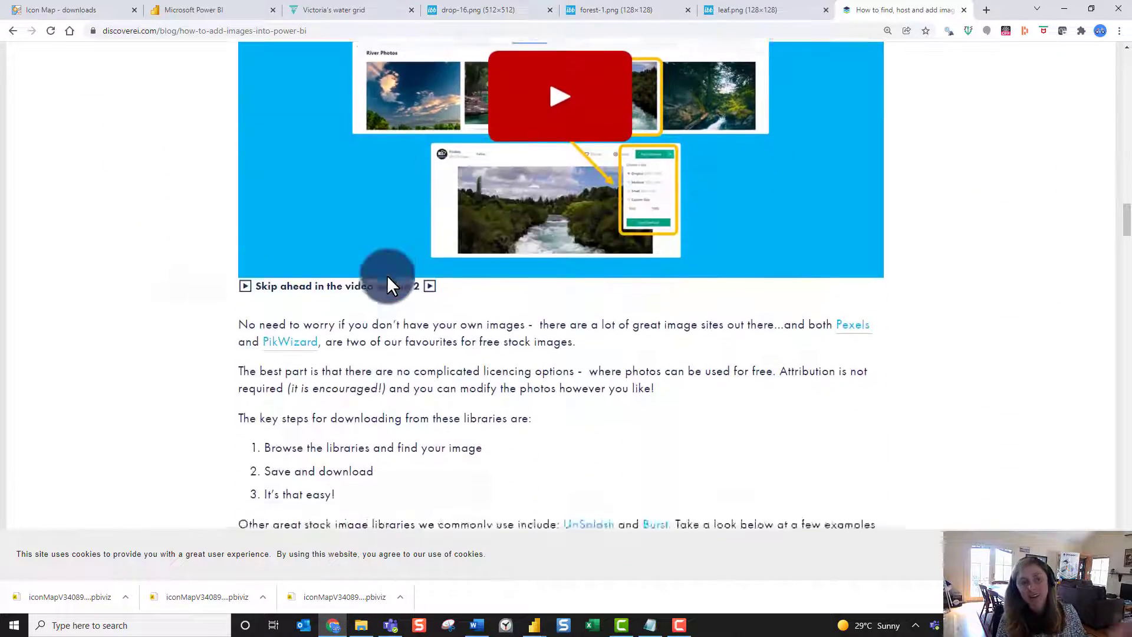
scroll(387, 275, down, 14)
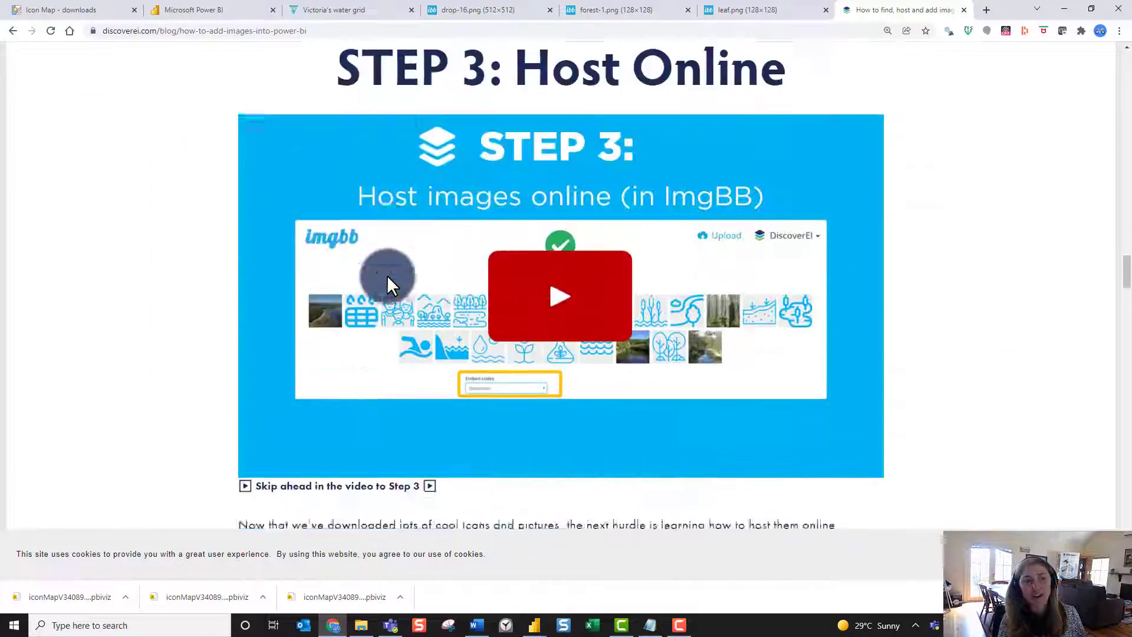
scroll(386, 274, down, 5)
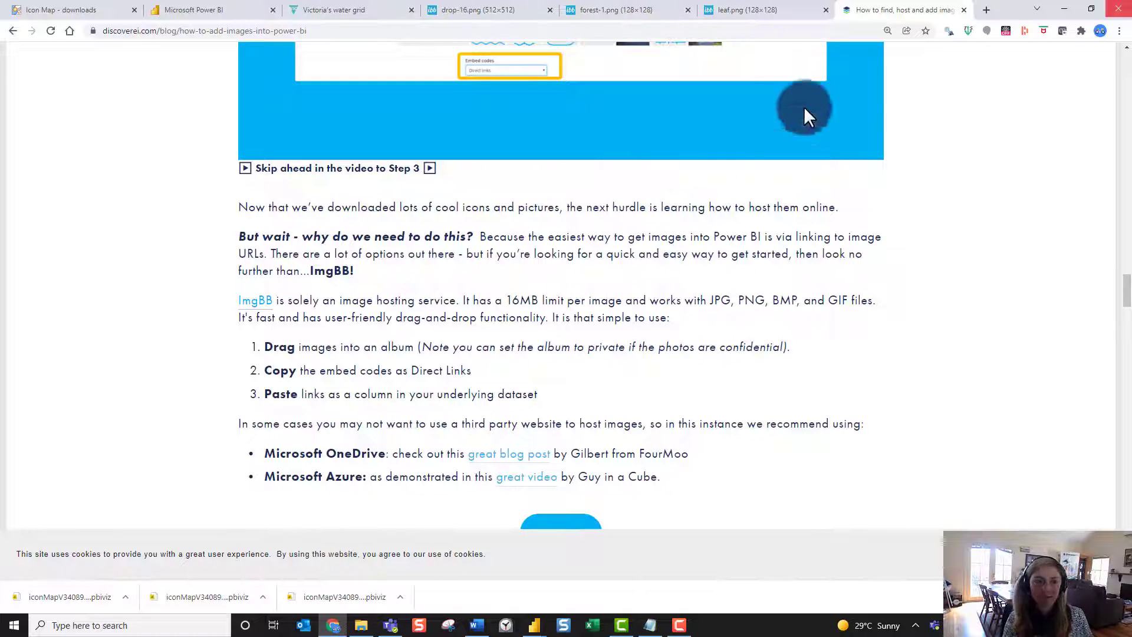
click(1064, 10)
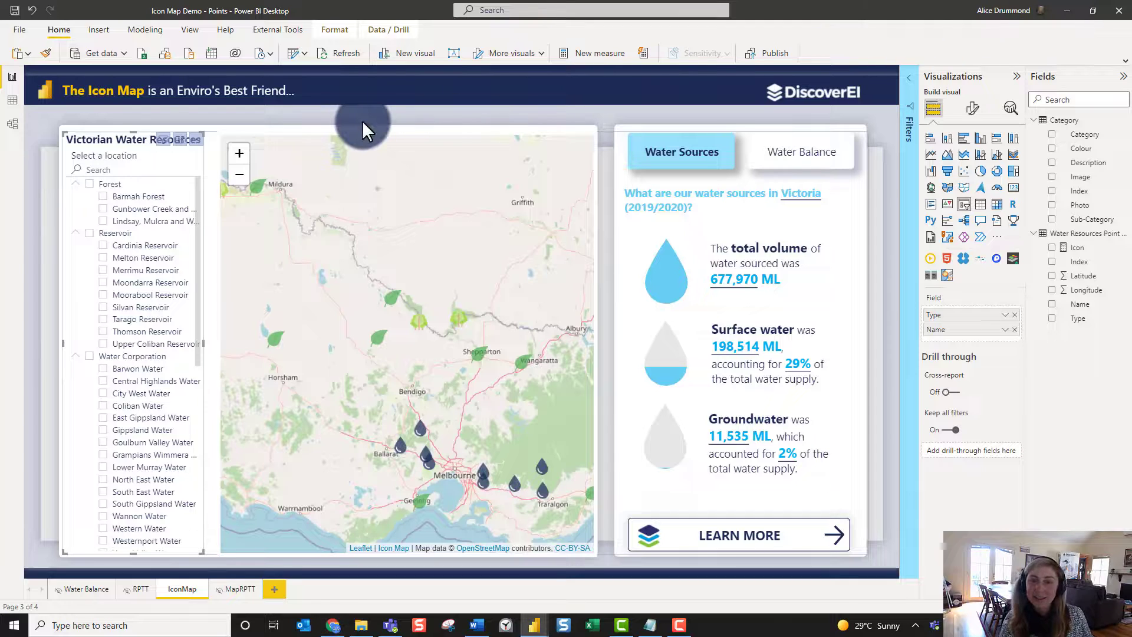